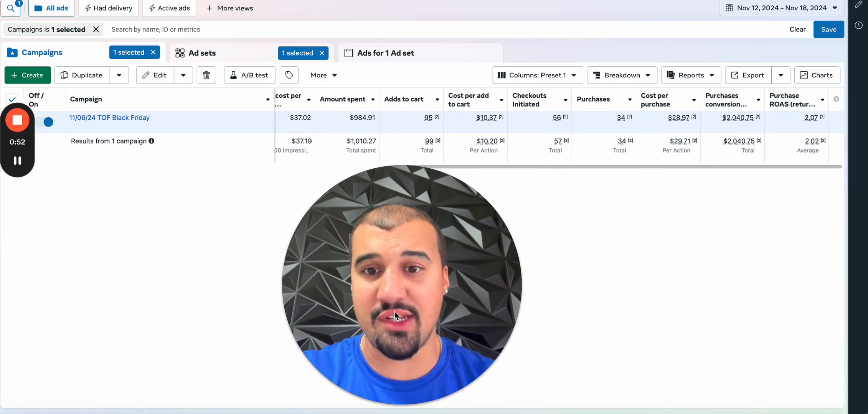
left_click(385, 405)
left_click_drag(376, 361, 32, 357)
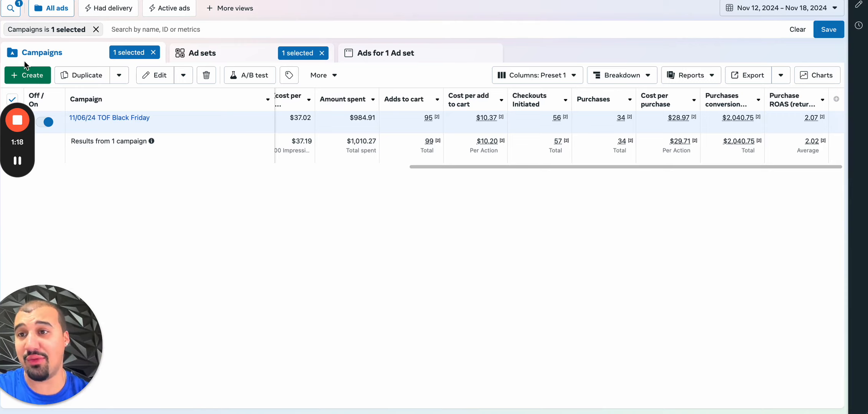
Step: Create a new campaign with the Sales objective using the Manual sales campaign setup
left_click(38, 77)
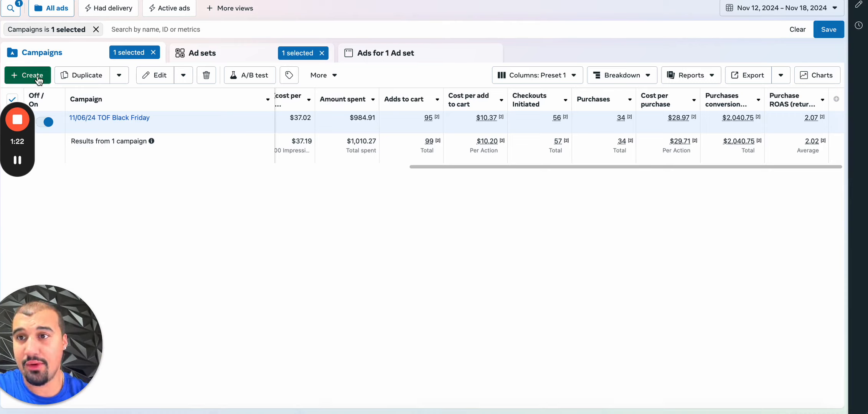
mouse_move(305, 238)
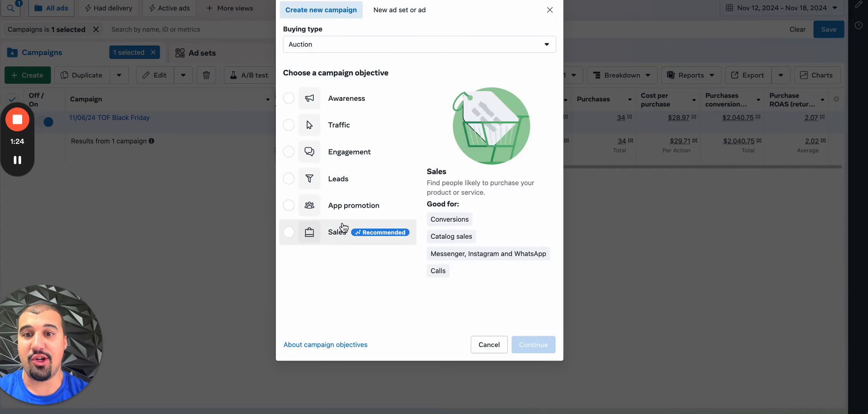
left_click(339, 241)
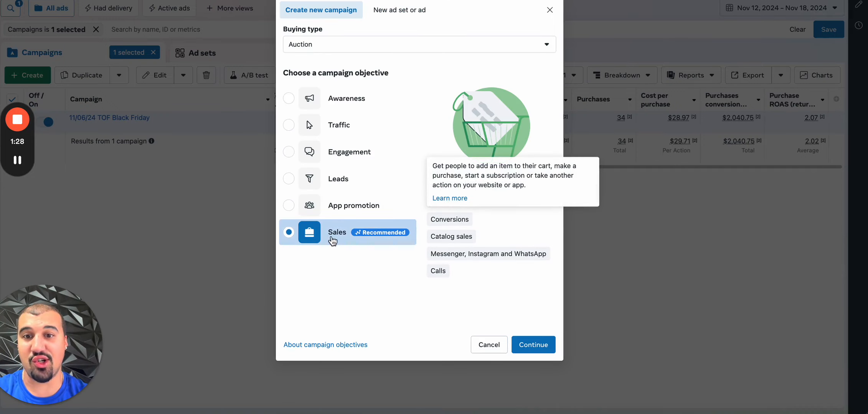
left_click(538, 345)
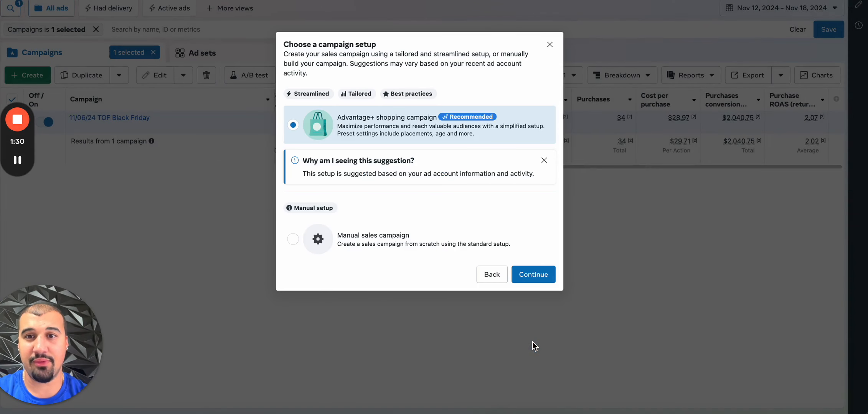
left_click(360, 249)
left_click(534, 275)
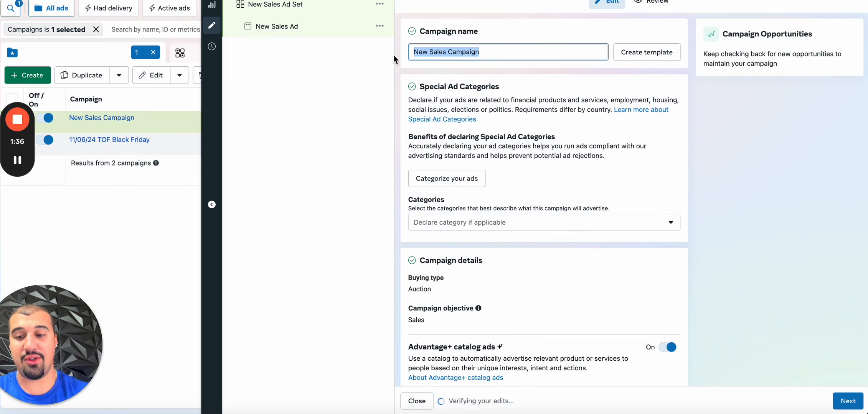
Step: Name the campaign "11/18/25 TOF - Cold aud" and turn off Advantage+ catalog ads
type("11/18/25 TOF - Cold aud")
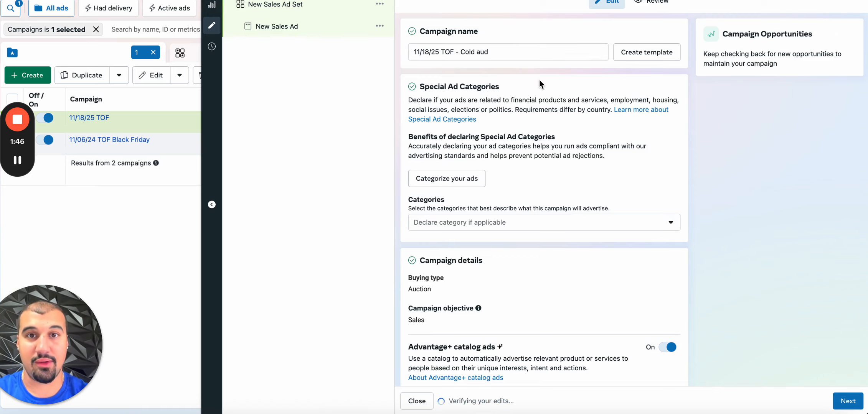
scroll(539, 81, "down", 5)
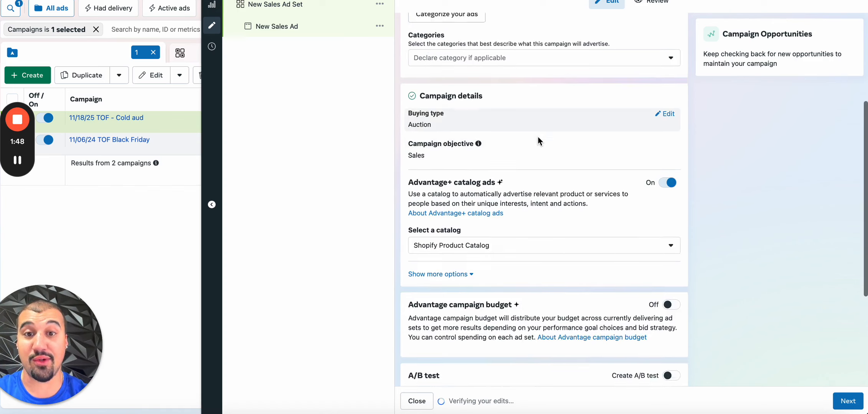
scroll(537, 136, "down", 1)
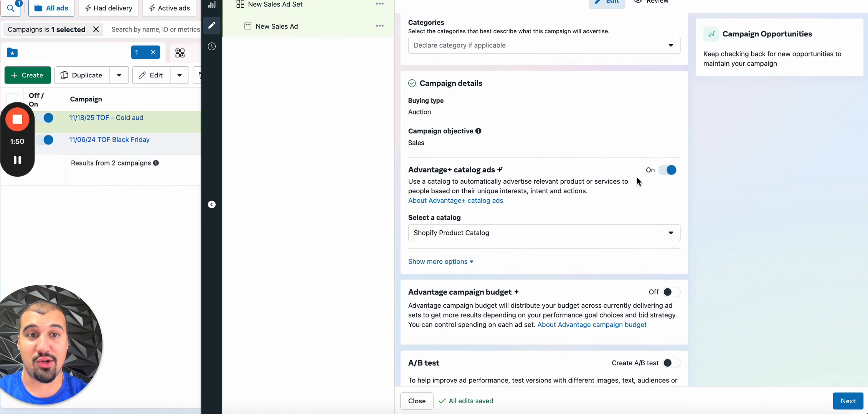
left_click(668, 170)
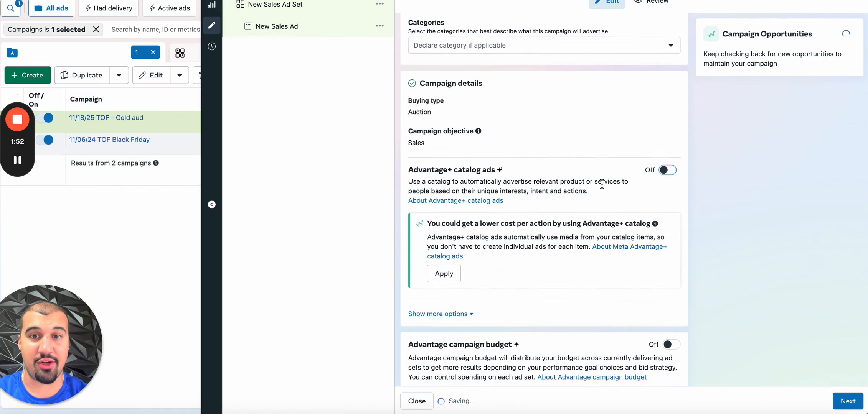
scroll(602, 184, "down", 5)
scroll(655, 226, "down", 1)
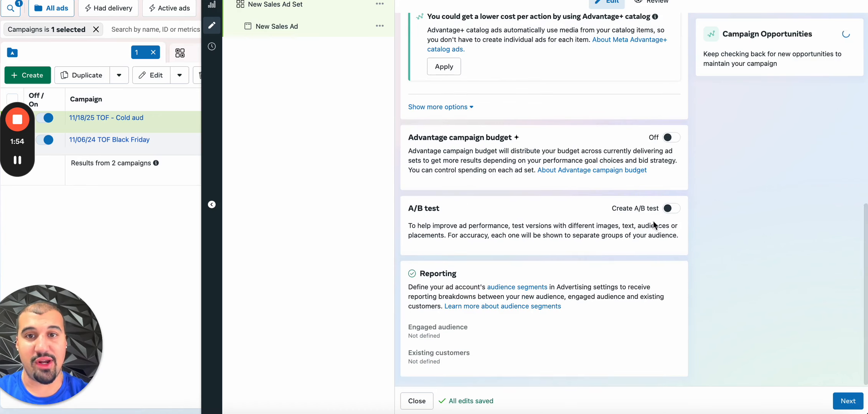
Step: Continue to the ad set level and rename the ad set "Broad"
left_click(848, 402)
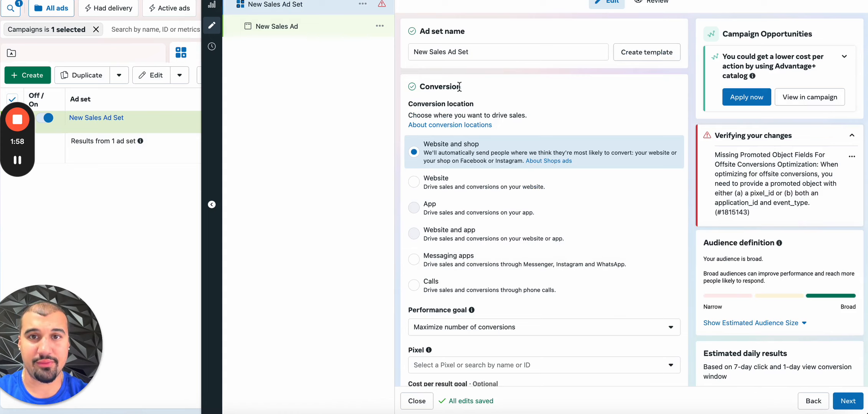
left_click(472, 52)
key("ctrl+a")
type("B")
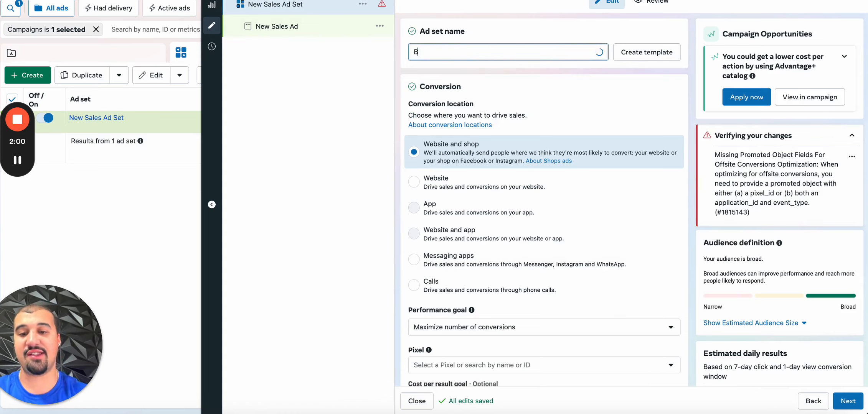
type("road")
left_click(531, 21)
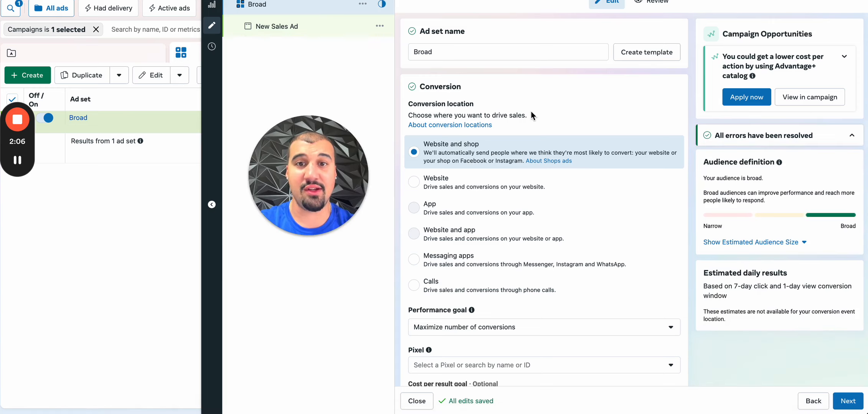
Step: Set the ad set's conversion location to Website and its conversion event to Purchase
left_click(414, 182)
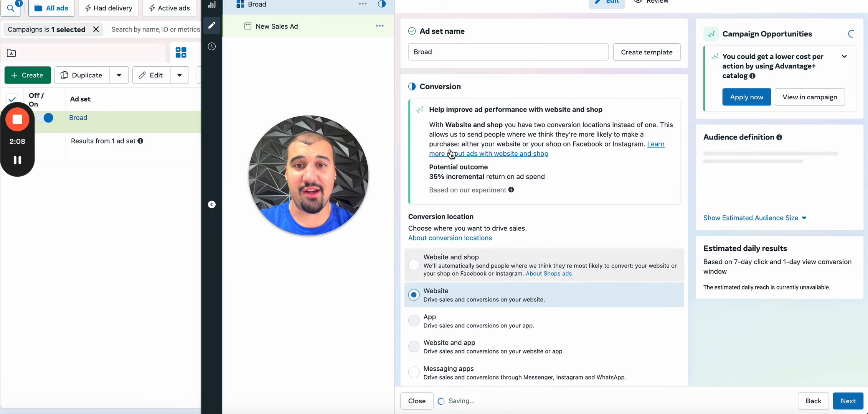
scroll(505, 263, "down", 3)
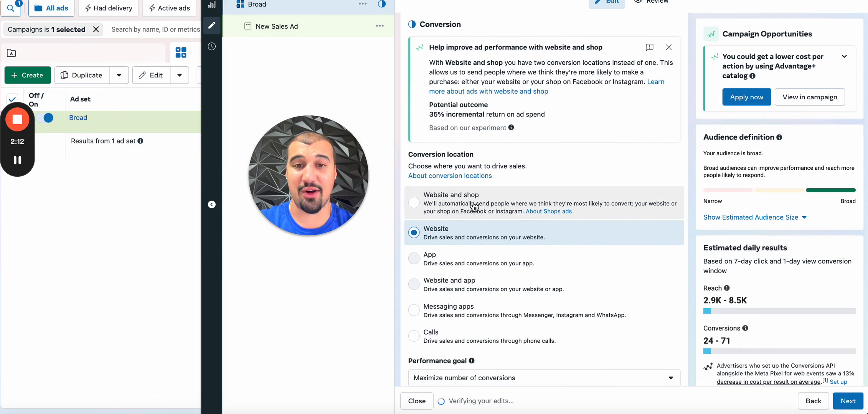
scroll(478, 223, "down", 6)
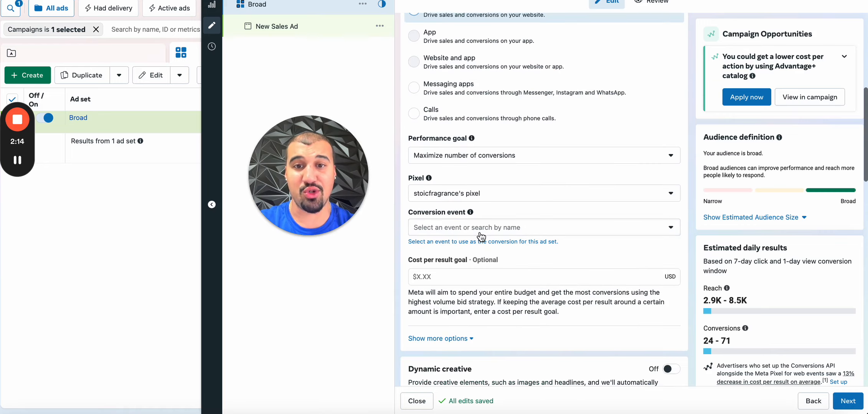
scroll(445, 165, "down", 2)
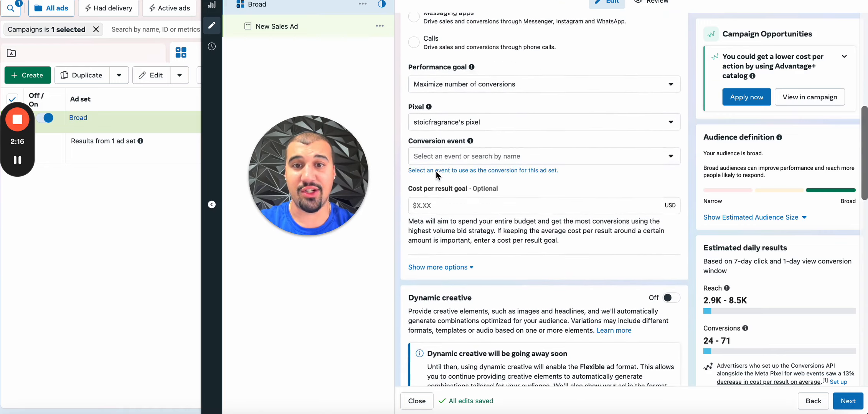
left_click(459, 150)
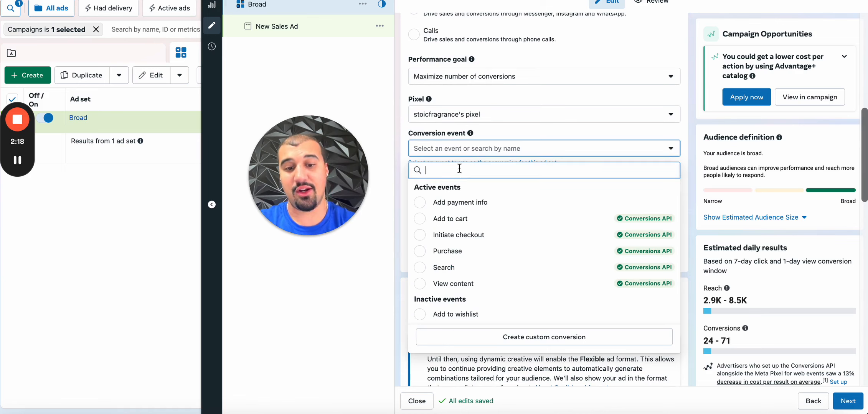
type("purc")
left_click(474, 204)
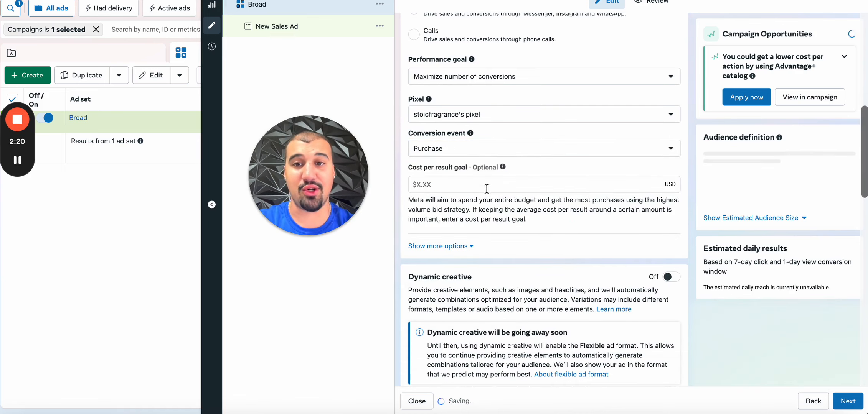
Step: Set the ad set's daily budget to $10.00
scroll(487, 189, "down", 6)
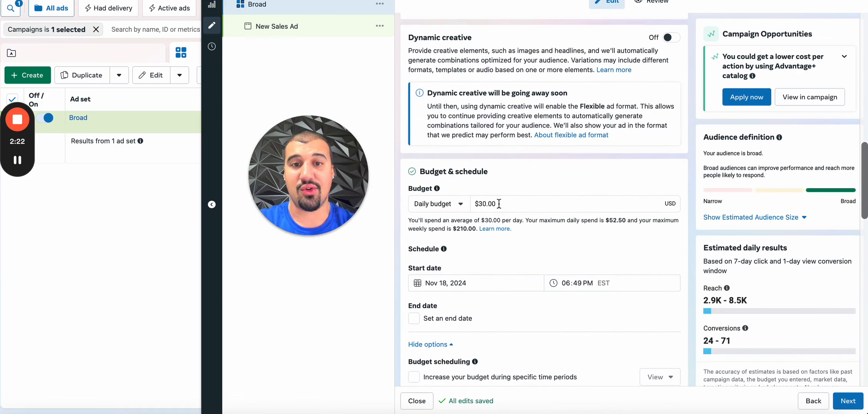
left_click(499, 204)
type("5")
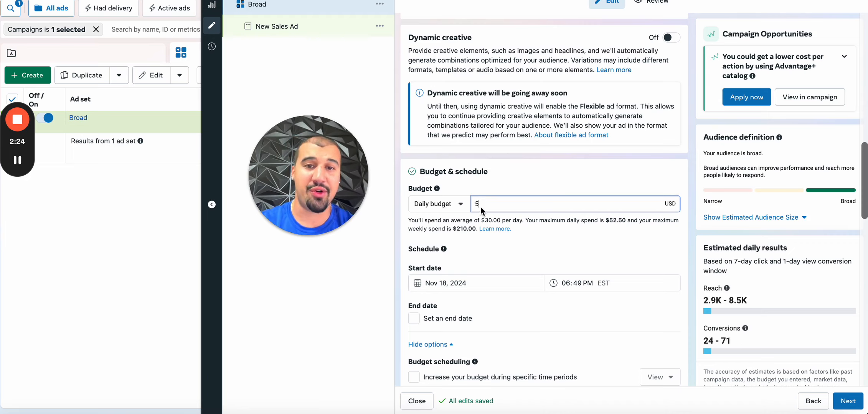
left_click_drag(480, 207, 440, 198)
left_click(549, 178)
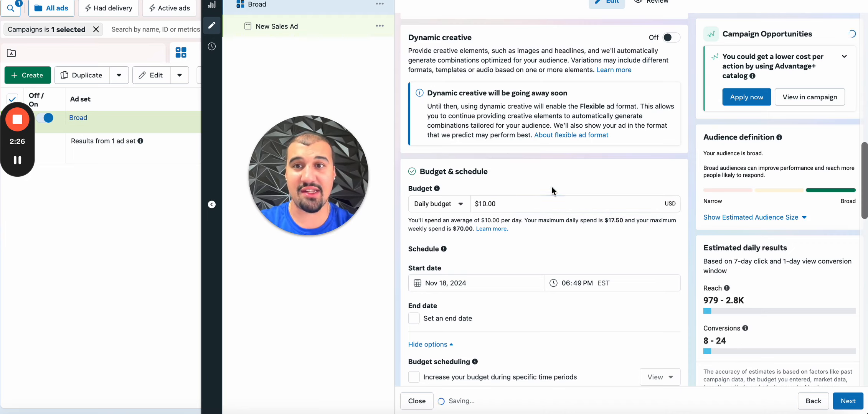
Step: Switch the ad set from Advantage+ audience to the original audience options
scroll(529, 284, "down", 6)
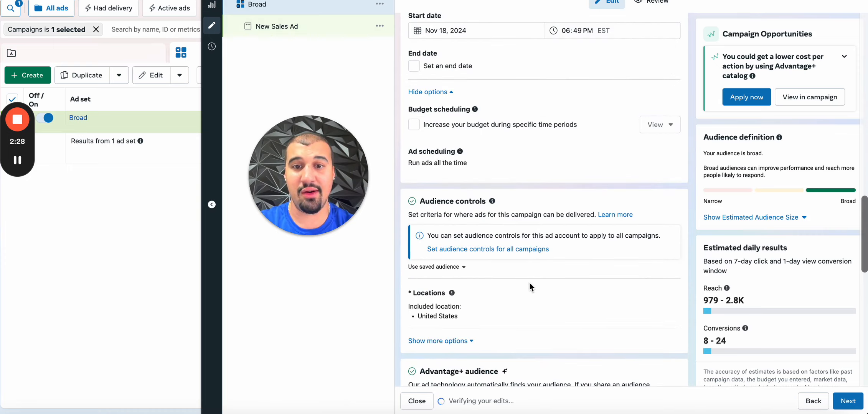
scroll(529, 283, "down", 4)
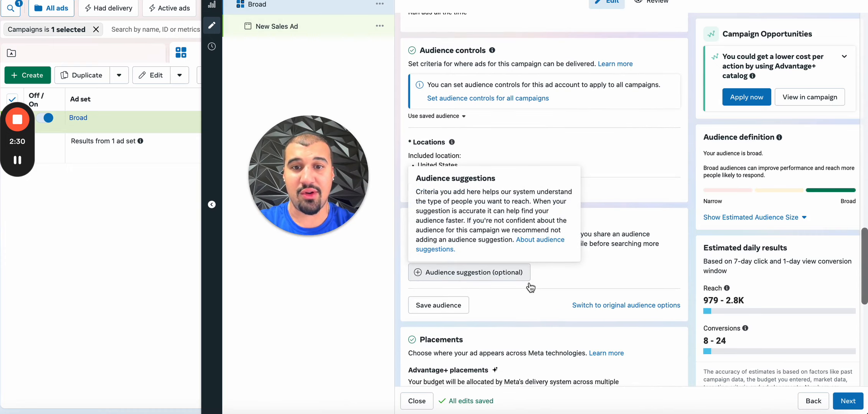
scroll(535, 147, "up", 6)
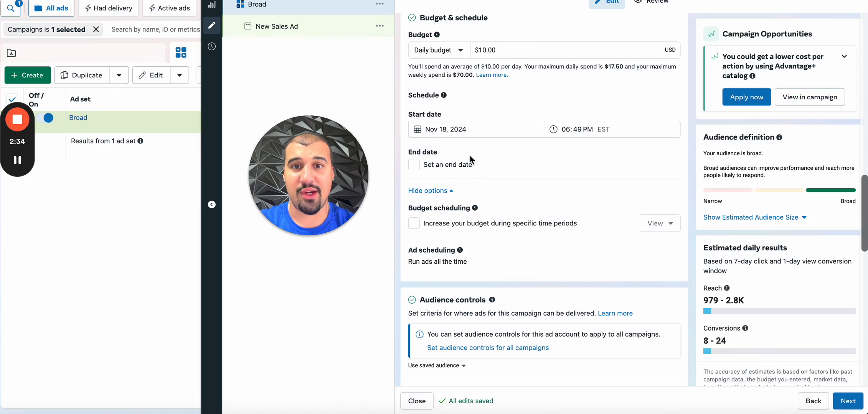
scroll(440, 150, "down", 5)
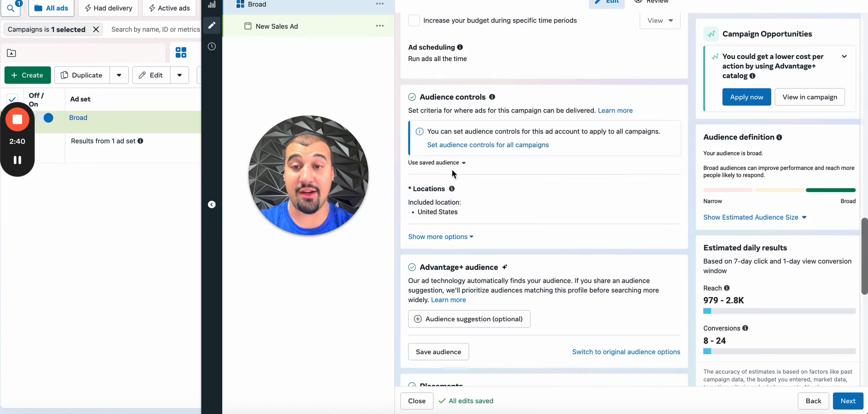
mouse_move(521, 184)
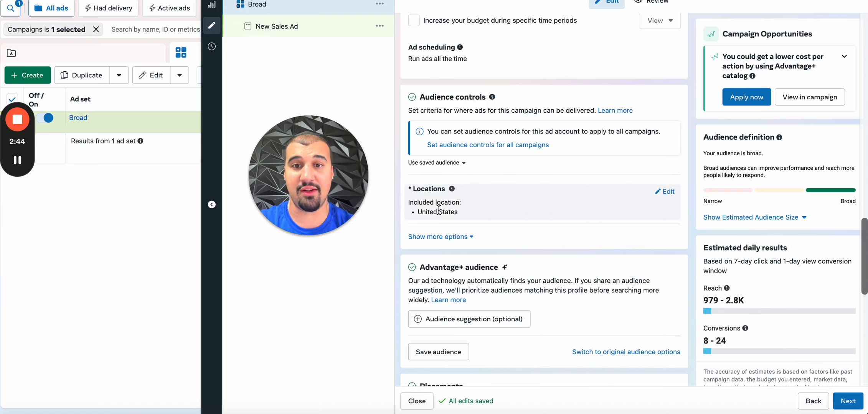
scroll(438, 210, "down", 2)
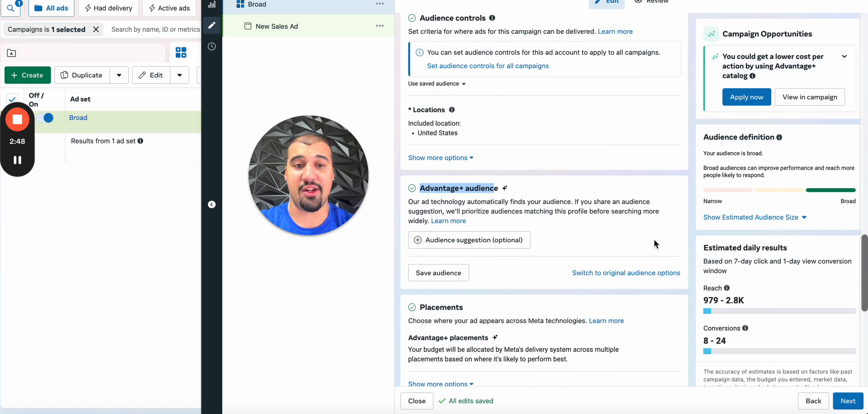
left_click(623, 273)
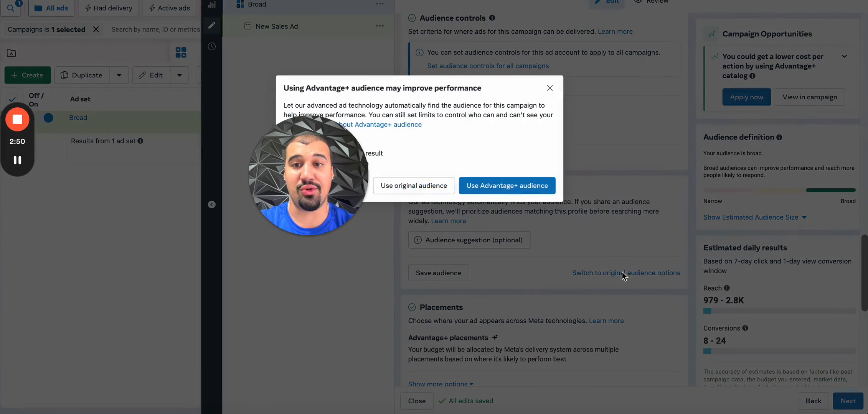
left_click(422, 190)
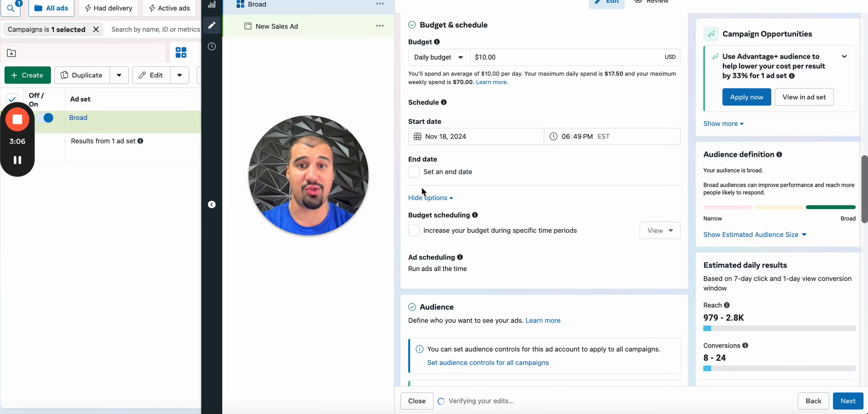
Step: Review the ad set's audience targeting, placements and suggested ads
scroll(528, 230, "down", 10)
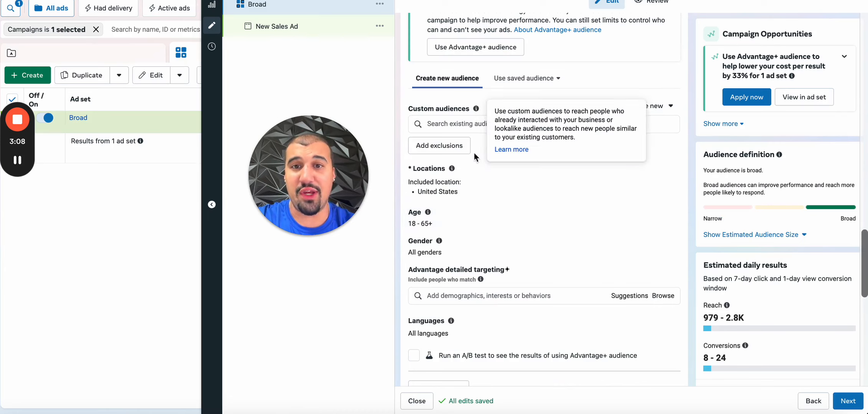
scroll(455, 214, "down", 3)
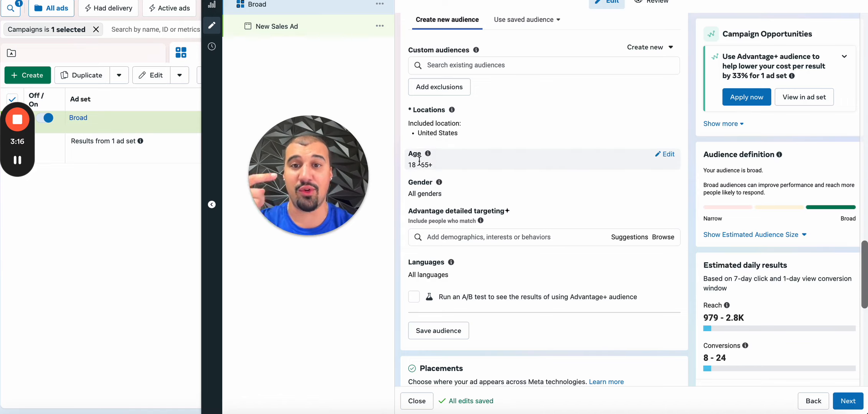
scroll(447, 185, "down", 6)
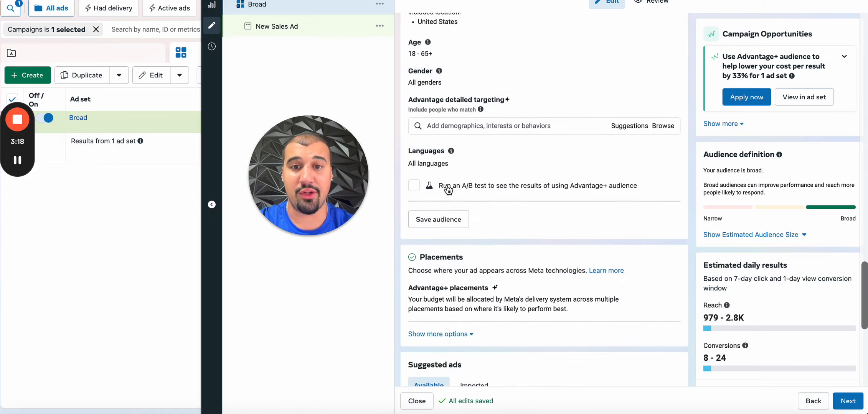
scroll(447, 185, "down", 3)
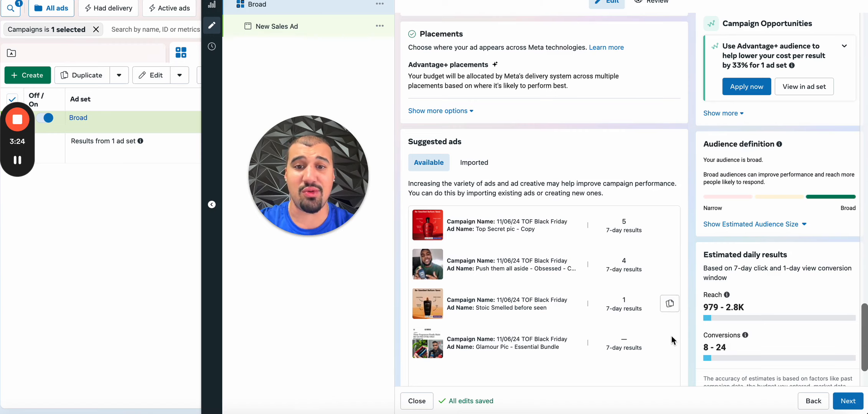
Step: Rename the new sales ad as "ad 1"
left_click(288, 32)
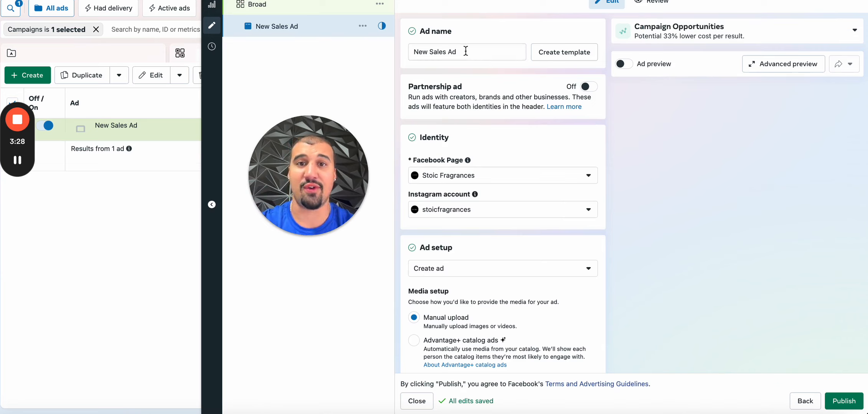
left_click_drag(466, 51, 375, 51)
type("ad 1")
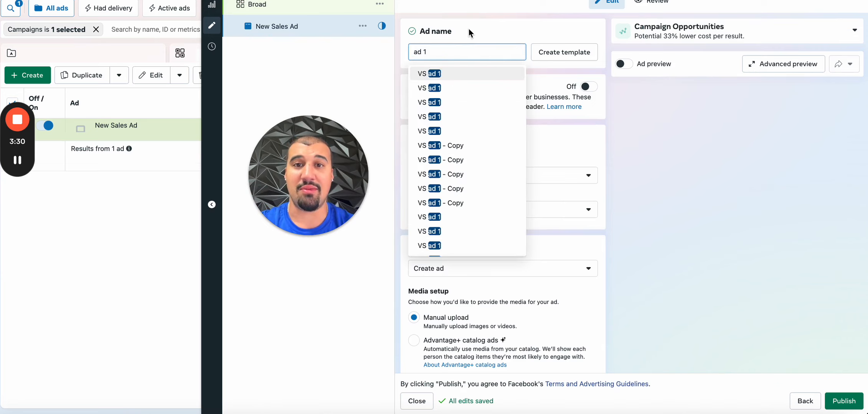
left_click(469, 29)
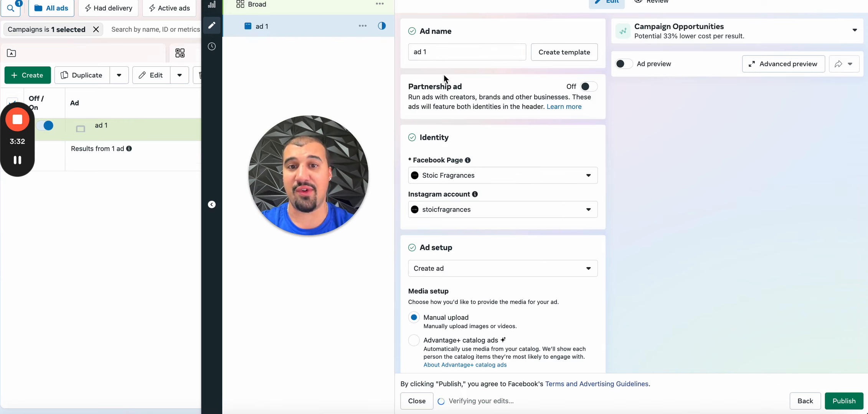
Step: Start setting up the creative of ad 1 as an image ad, keeping the single image or video format
scroll(445, 79, "down", 1)
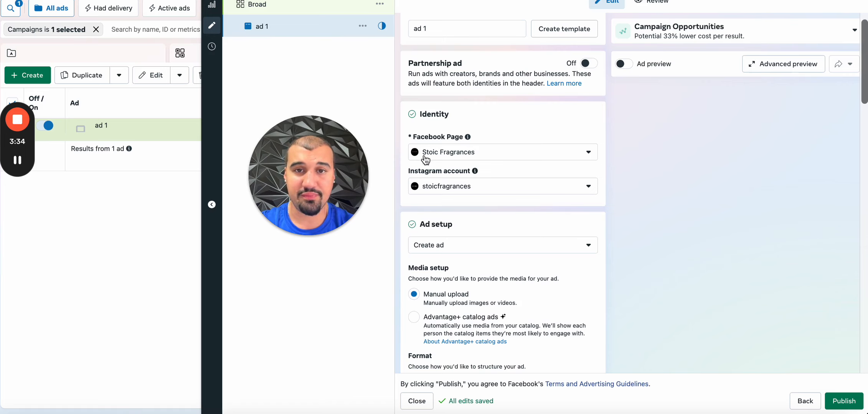
scroll(485, 185, "down", 5)
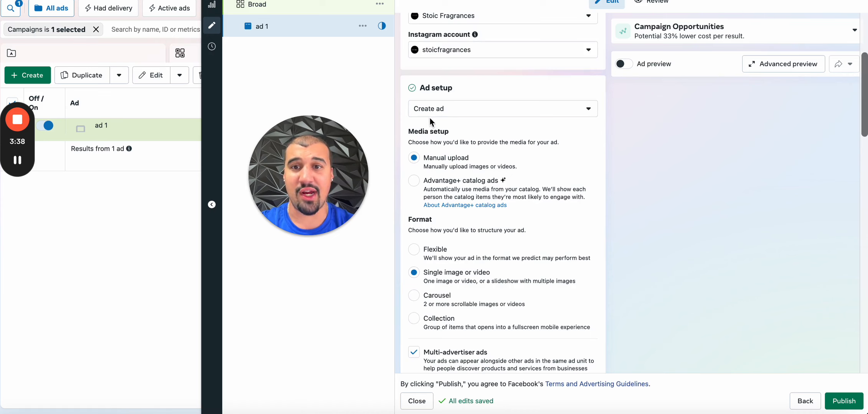
scroll(430, 118, "down", 2)
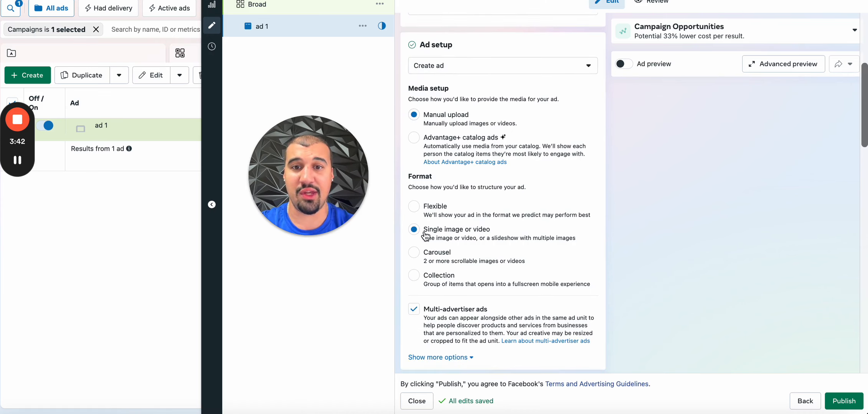
scroll(418, 236, "down", 5)
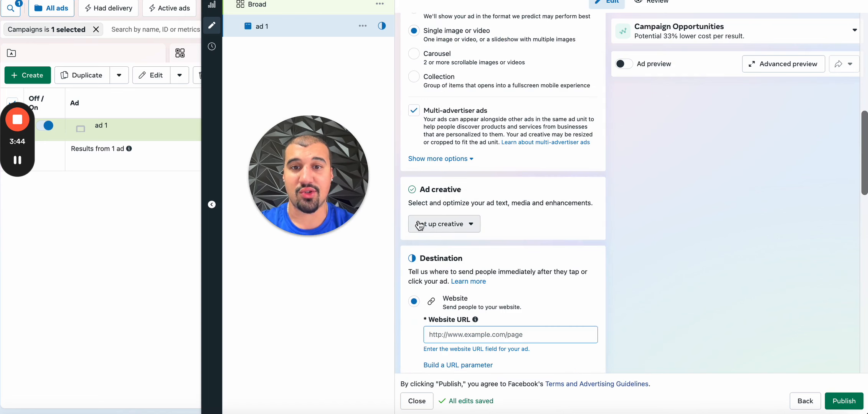
left_click(457, 226)
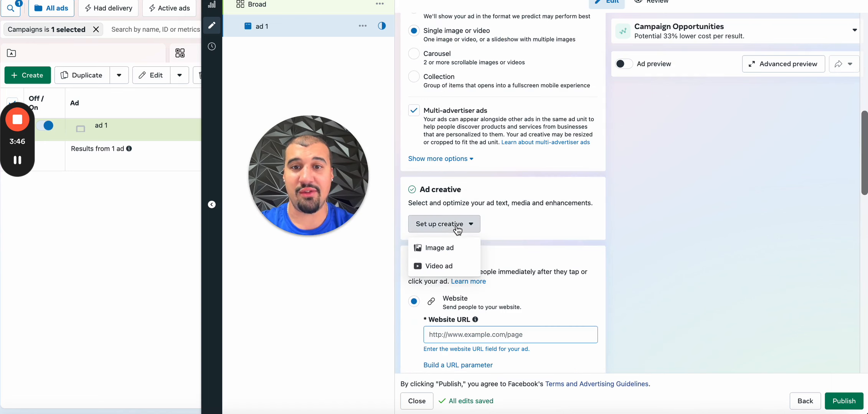
left_click(447, 250)
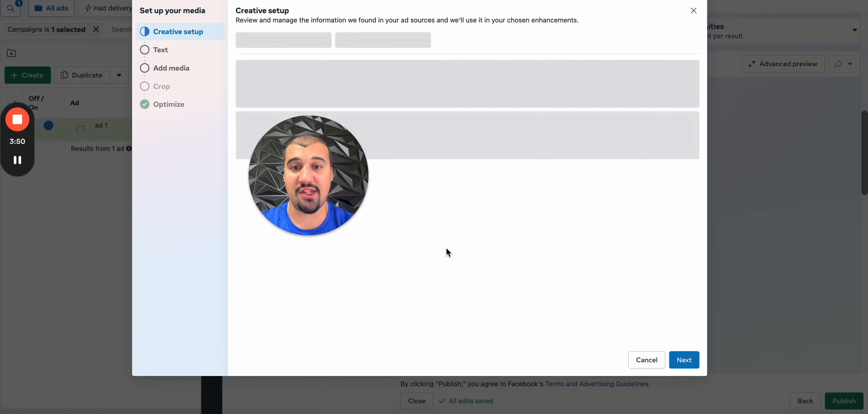
left_click_drag(329, 196, 178, 297)
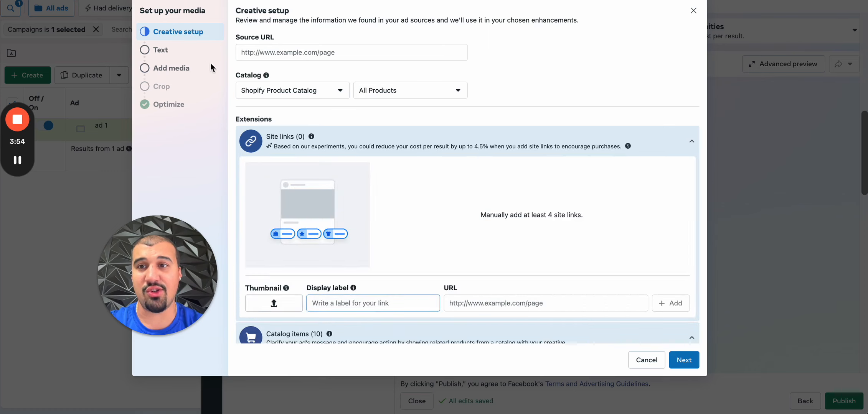
Step: Choose the orange "Be Smelled Before Seen" image with the black bottle from the account images as the ad's media
left_click(169, 72)
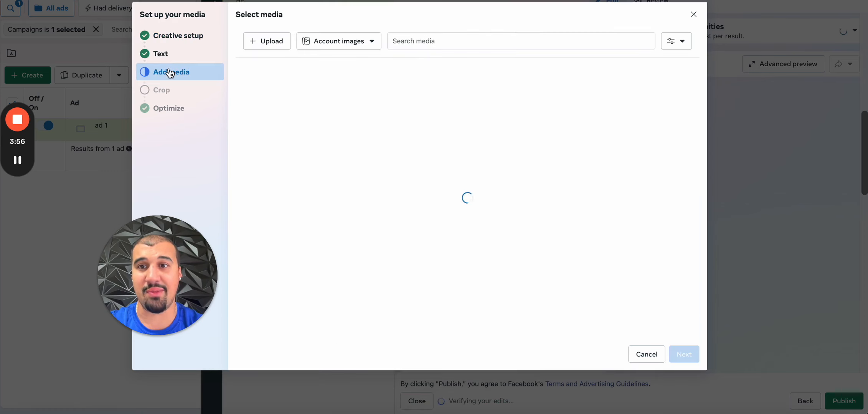
left_click(270, 42)
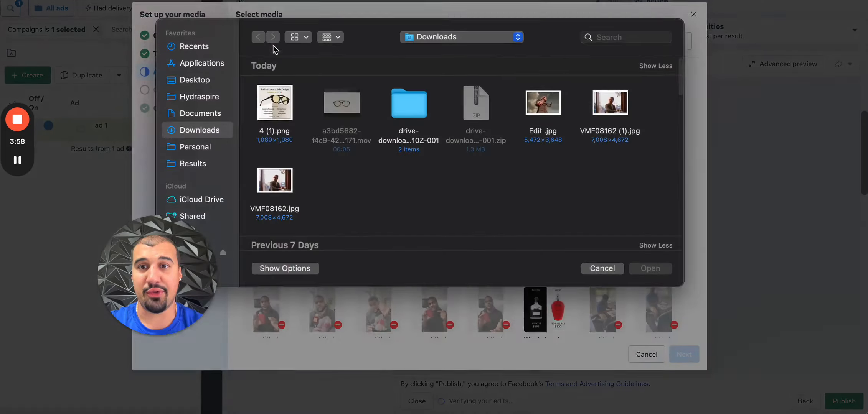
left_click(603, 273)
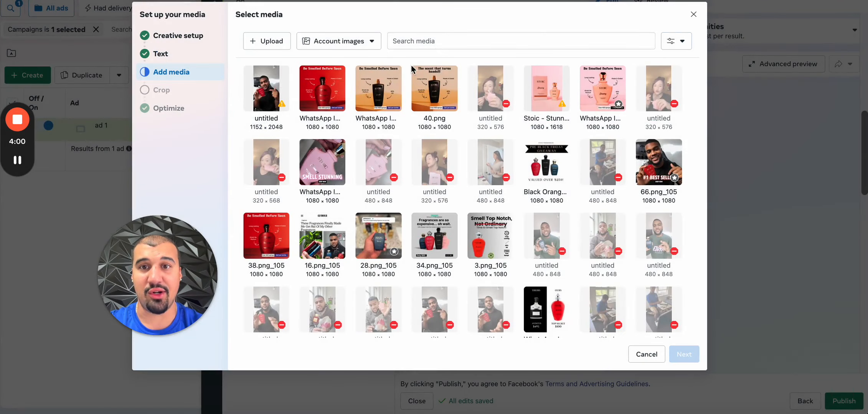
left_click(379, 91)
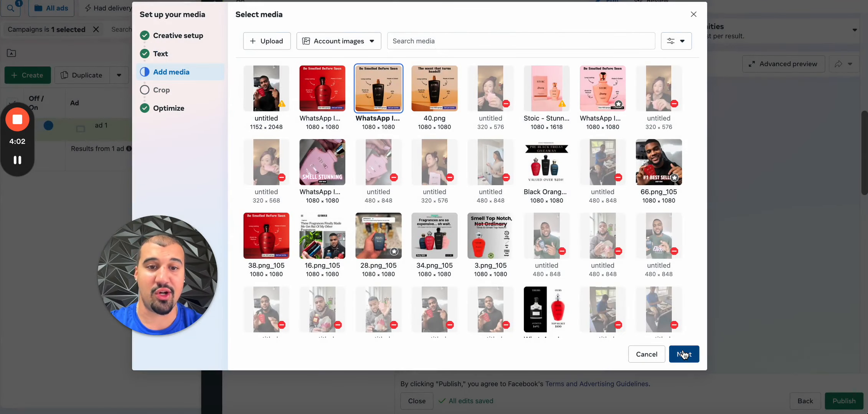
left_click(684, 354)
Step: Crop the image as Original for Stories and Reels and 1.91:1 for Right column and Search results, and finish the creative setup
left_click(397, 78)
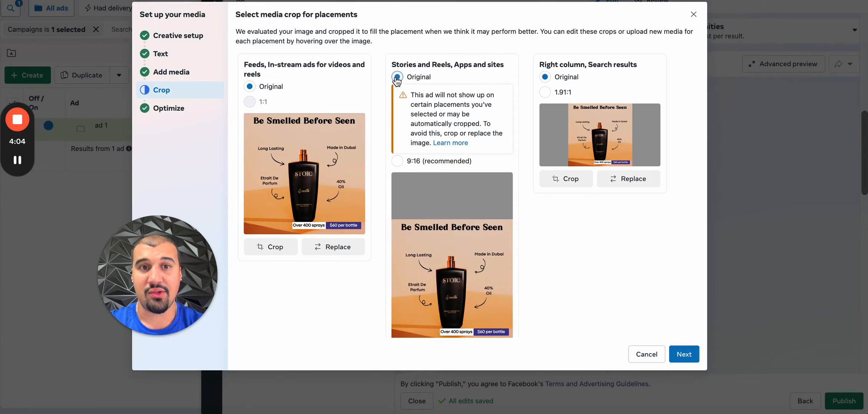
left_click(686, 359)
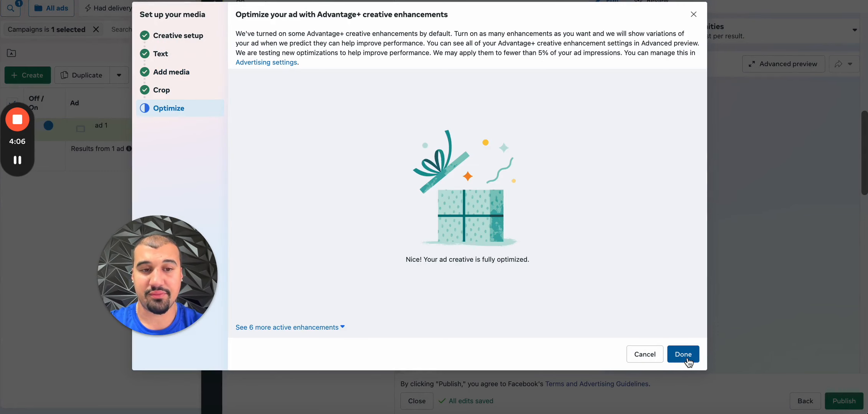
left_click(165, 90)
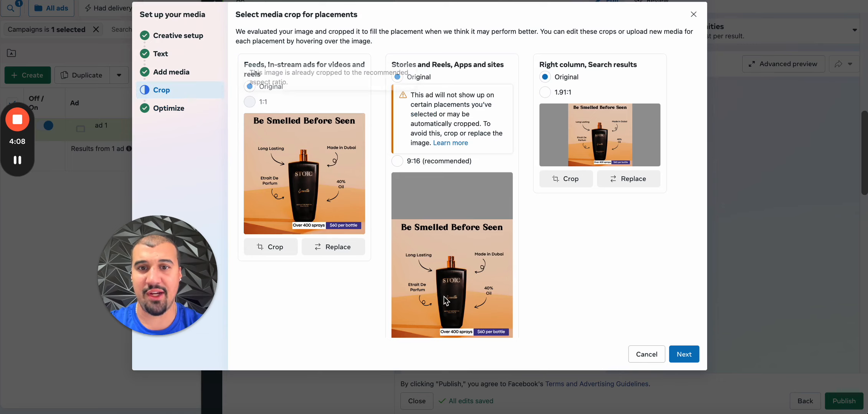
scroll(460, 244, "down", 1)
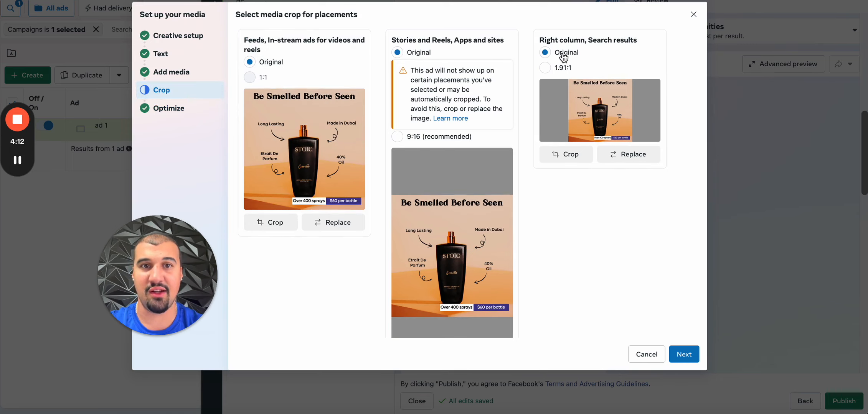
left_click(548, 68)
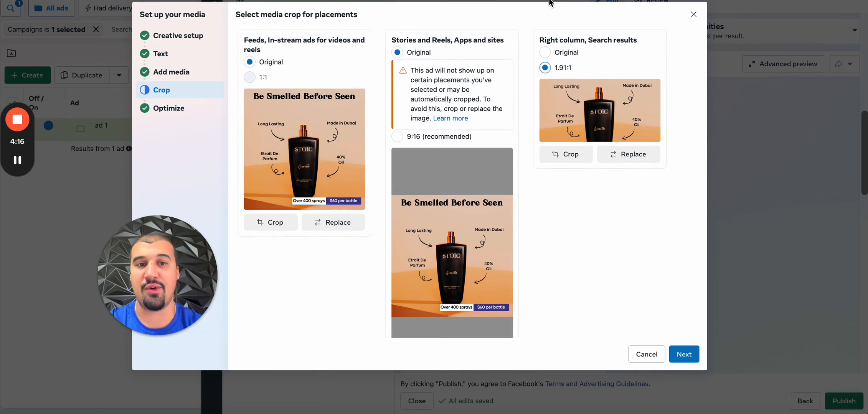
left_click(684, 354)
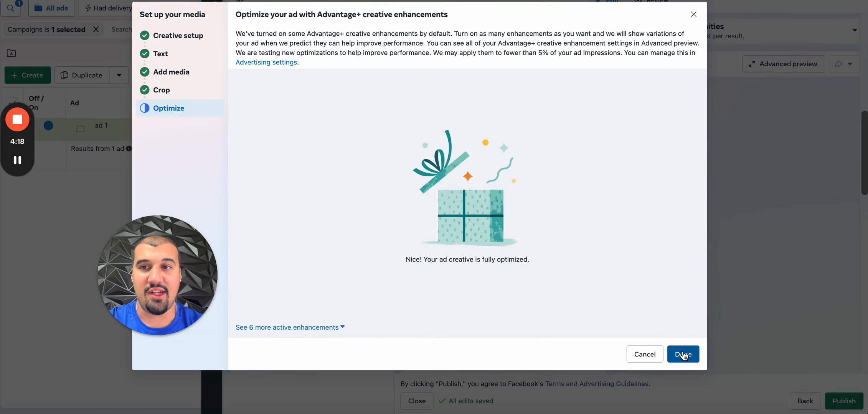
left_click(683, 354)
Step: Enter "Discover" as the ad's primary text and add "Introducing" as a second text option
scroll(511, 196, "down", 5)
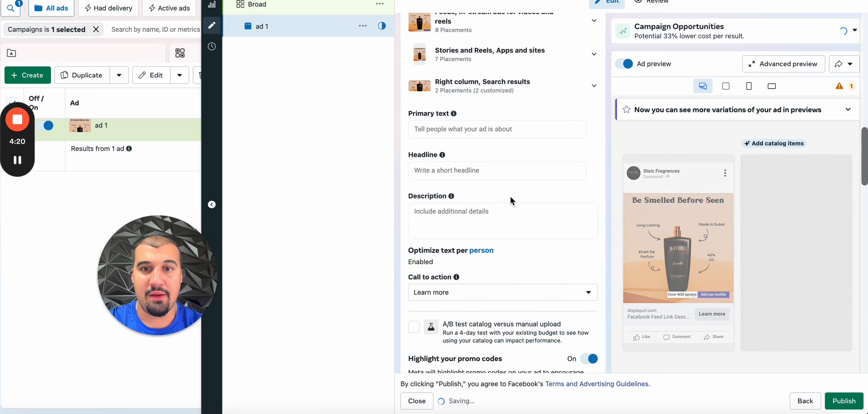
left_click(426, 130)
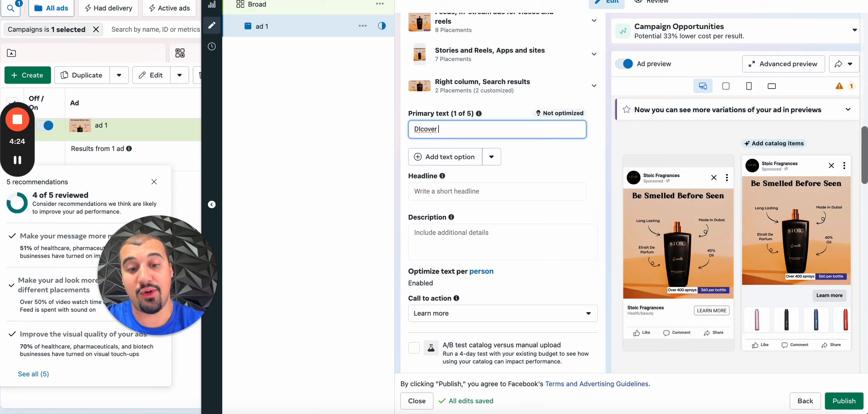
type("DIcover")
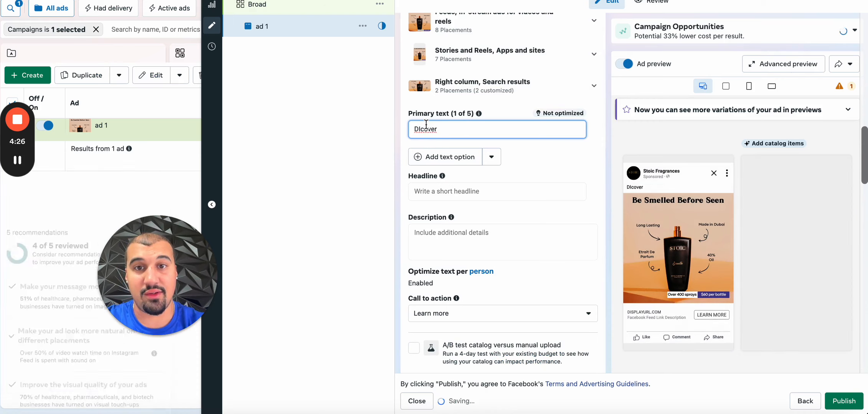
right_click(430, 129)
left_click(441, 135)
left_click(439, 163)
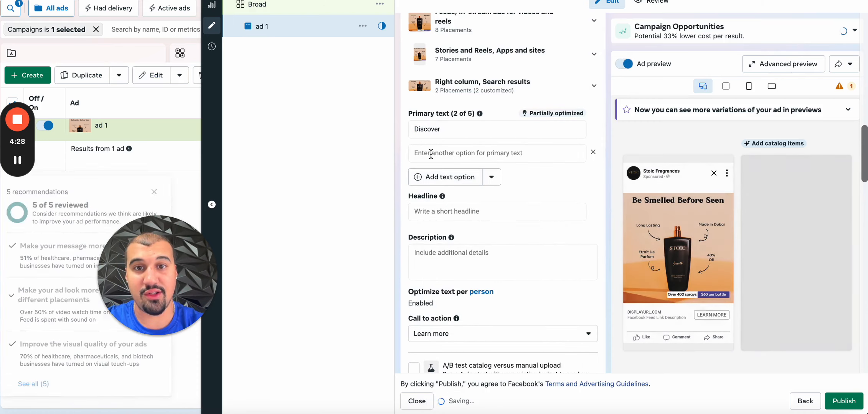
type("Introducing")
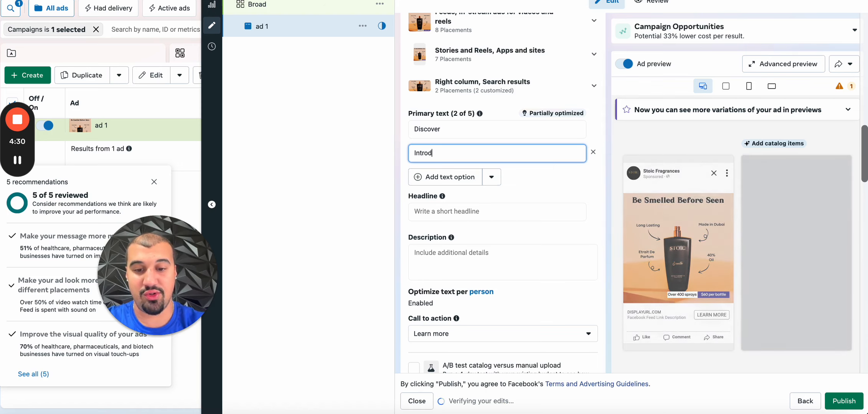
Step: Give the ad three headline options: "Name of product", "1 line slogan" and "promo"
left_click(437, 212)
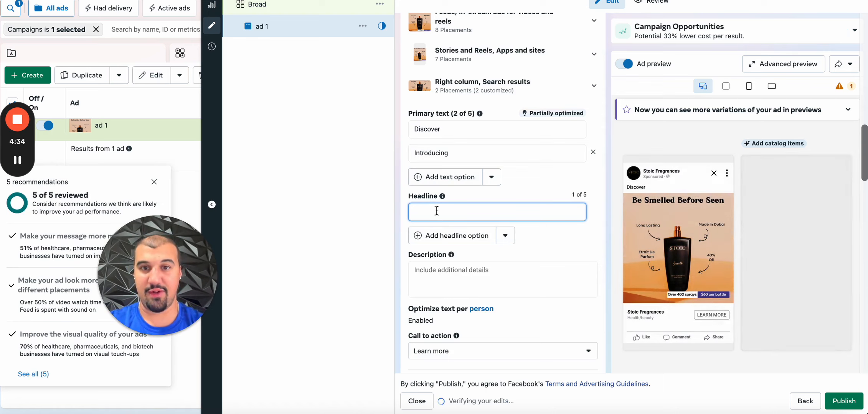
type("Name")
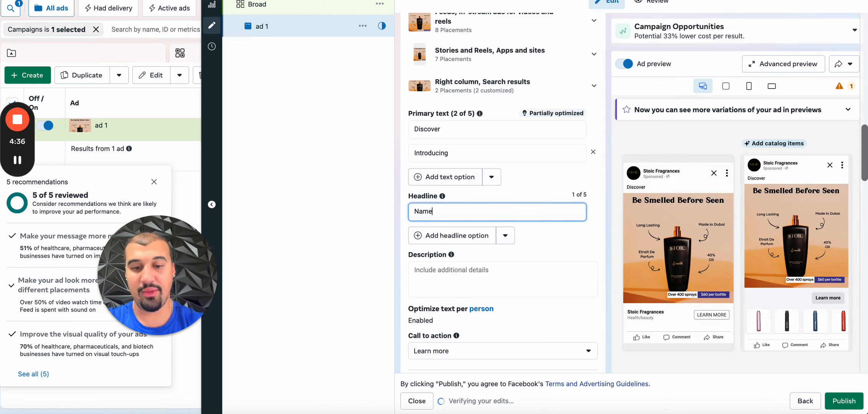
type(" of product")
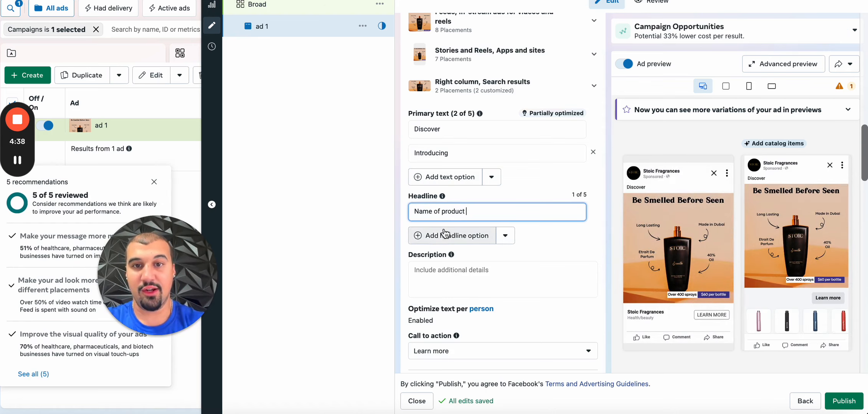
left_click(440, 236)
type("1")
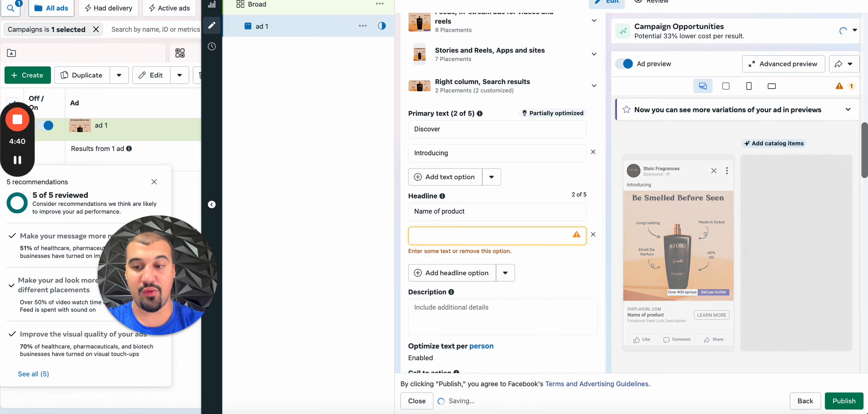
type(" line slogan")
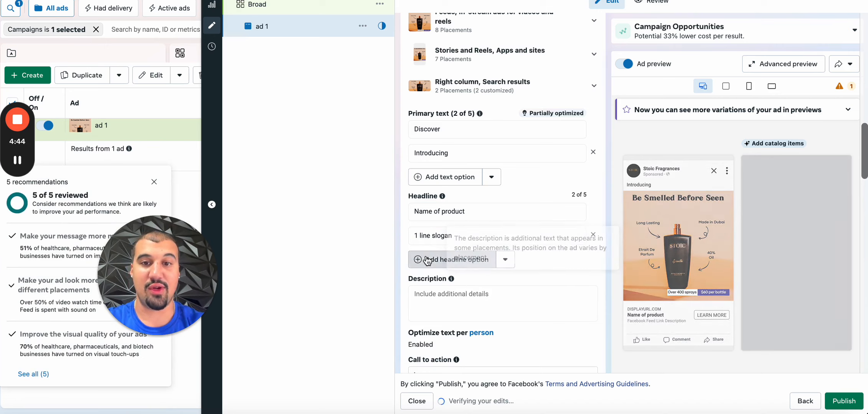
left_click(427, 260)
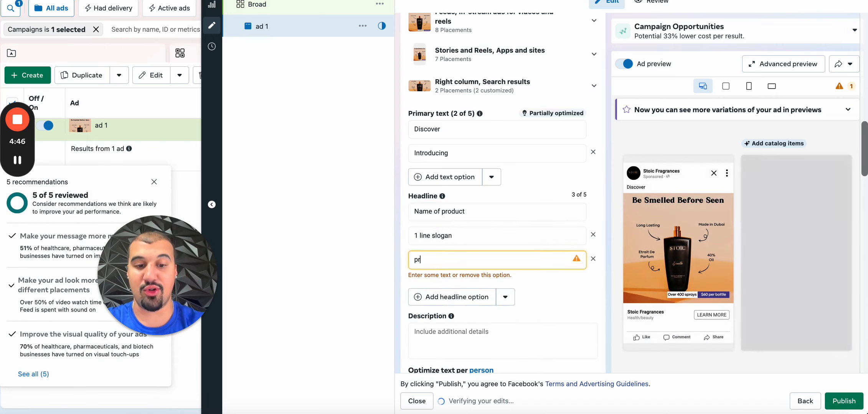
left_click(499, 235)
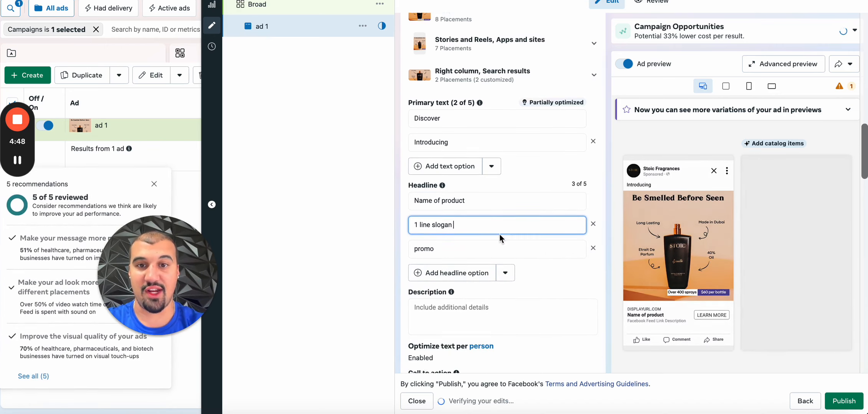
Step: Enter "free shipping!" as the ad's description
scroll(469, 214, "down", 2)
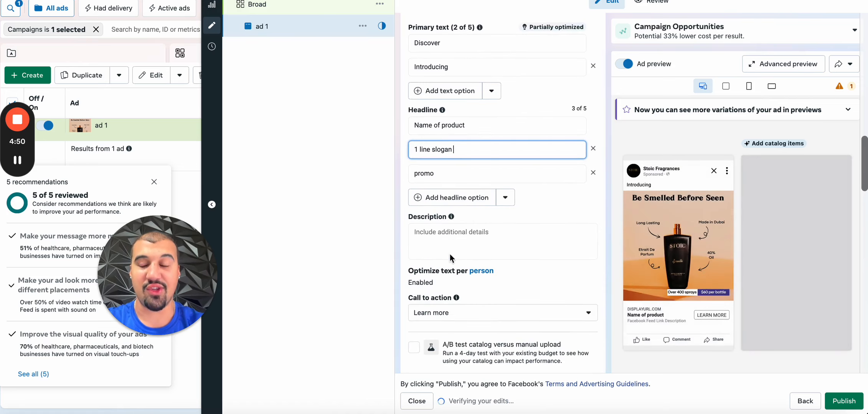
scroll(449, 217, "down", 1)
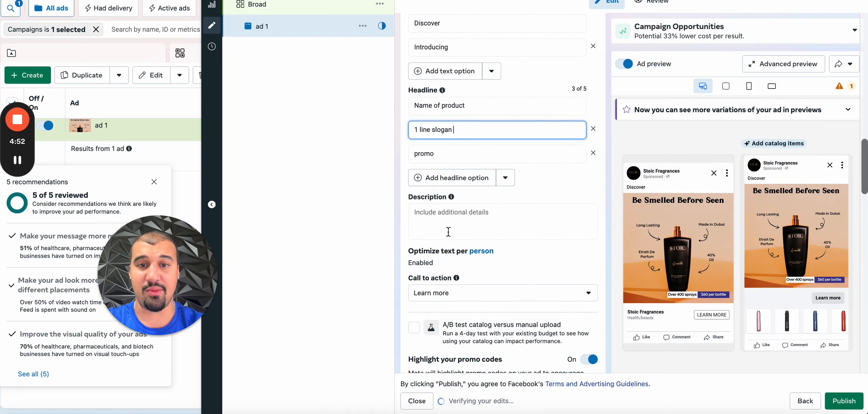
left_click(440, 220)
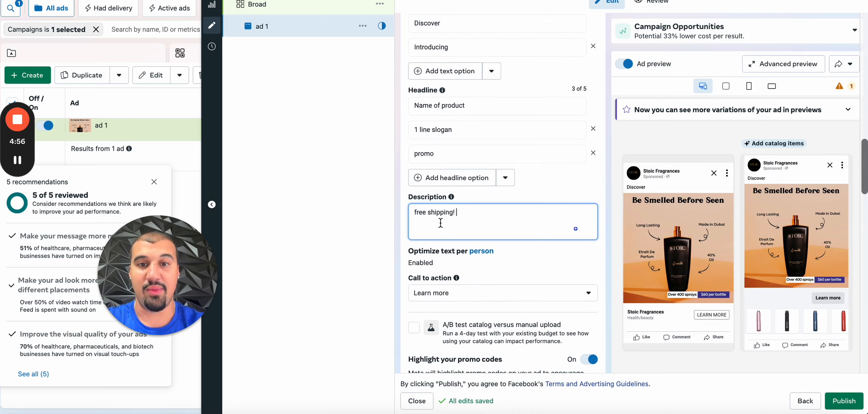
Step: Capitalize the second word of the ad's description so it reads "free Shipping!"
left_click(432, 214)
key("BackSpace")
key("BackSpace")
type("SHi")
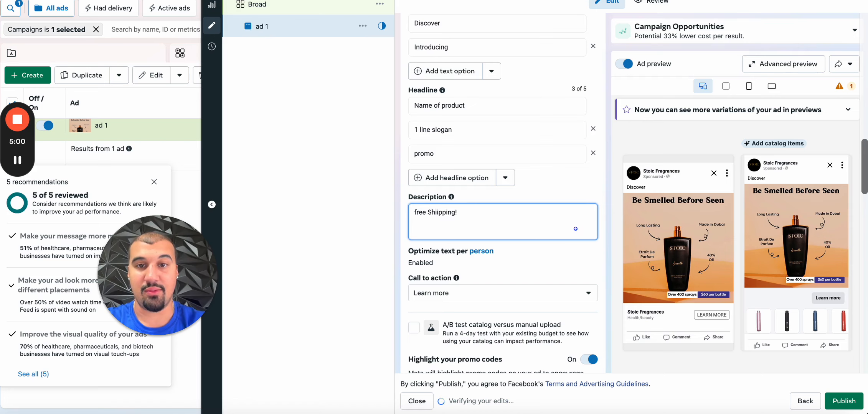
Step: Set the ad's call to action to Shop now
left_click(471, 294)
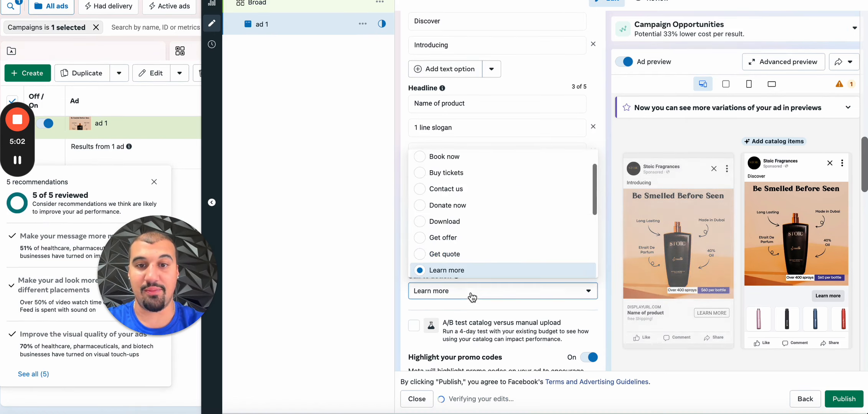
scroll(461, 230, "down", 5)
left_click(460, 219)
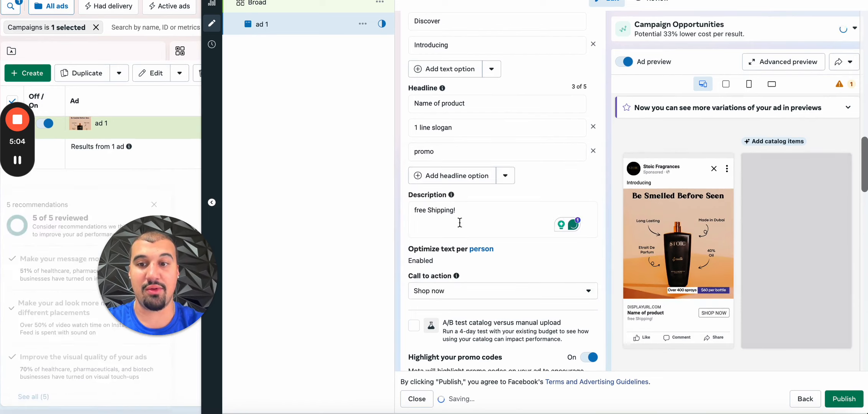
Step: Turn off the Music and 3D animation enhancements in the ad's Advantage+ creative settings and save them
scroll(469, 246, "down", 5)
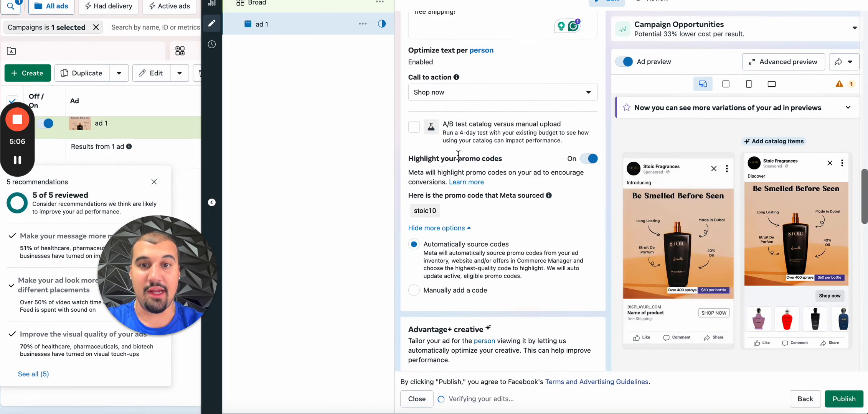
scroll(460, 191, "down", 5)
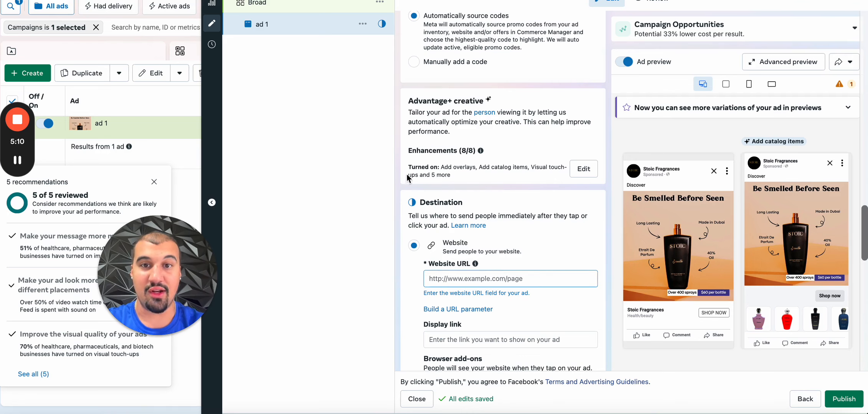
left_click(583, 169)
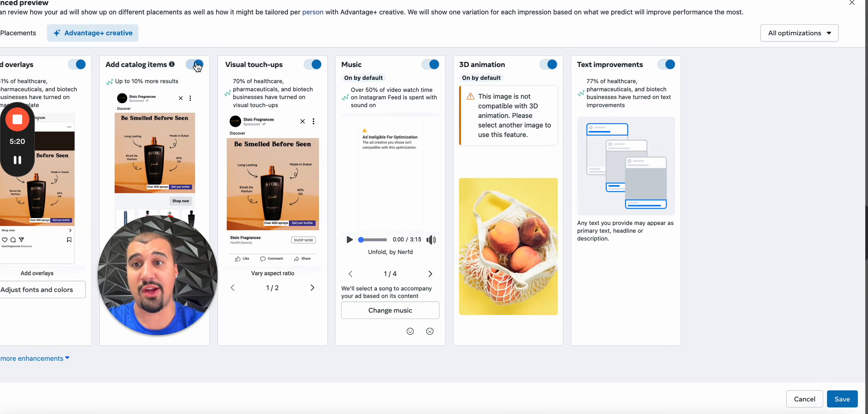
left_click(430, 64)
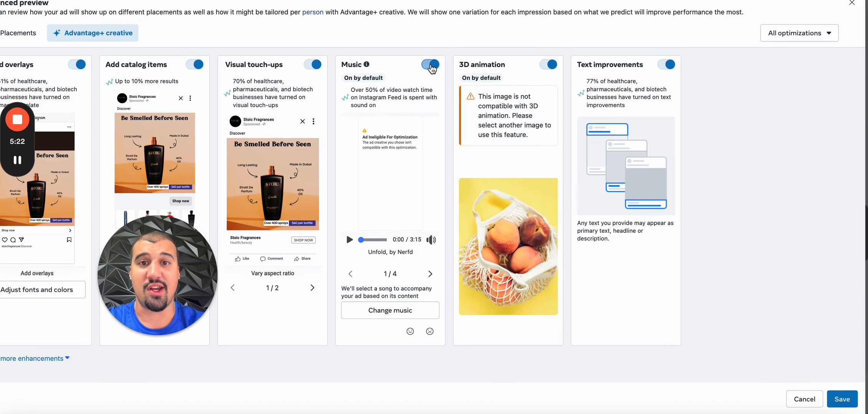
left_click(557, 62)
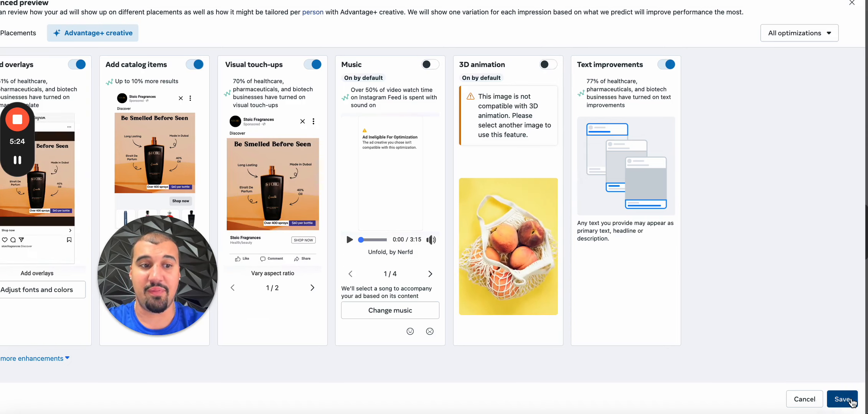
left_click(849, 401)
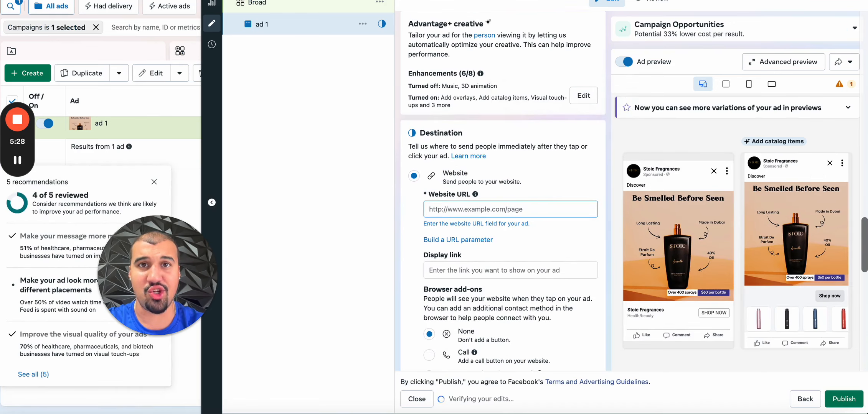
Step: Open the Stoic Fragrances store in a new browser tab and go to its Shop All page
key("super+t")
type("stoi")
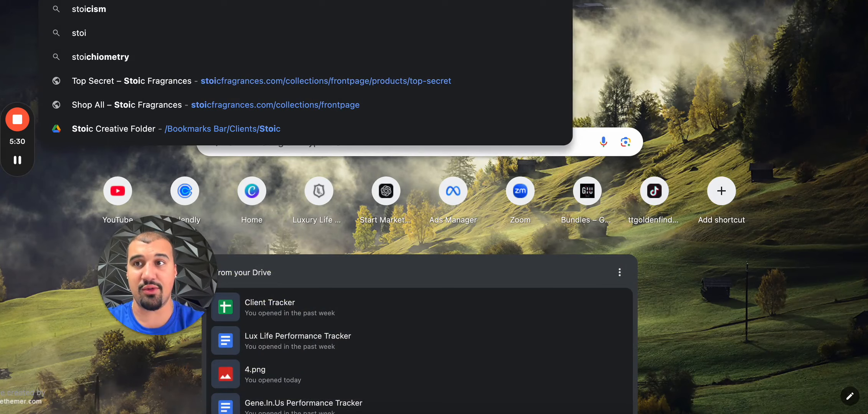
key("Return")
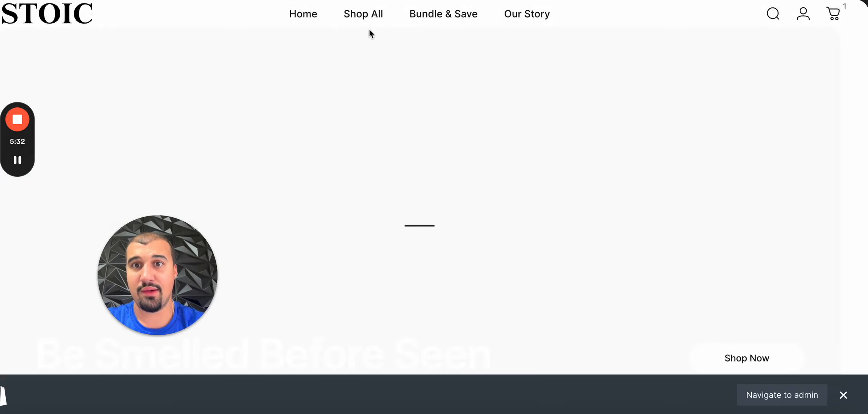
left_click(361, 18)
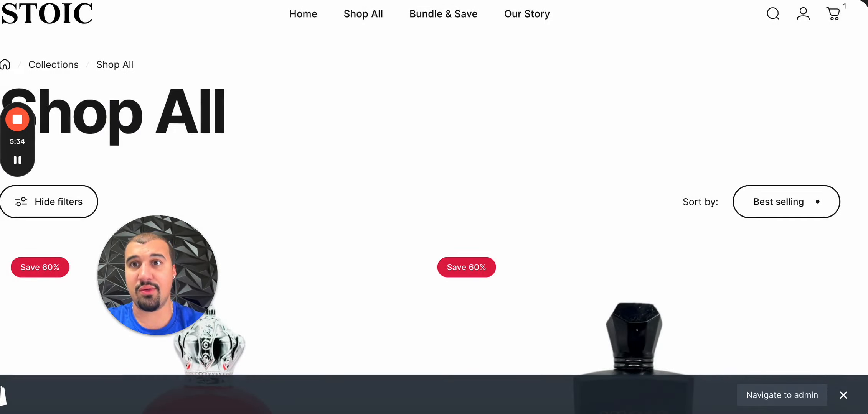
Step: Return to Ads Manager, paste the store's web address as the ad's website URL, and look over the remaining destination and tracking settings
key("ctrl+Tab")
key("ctrl+Tab")
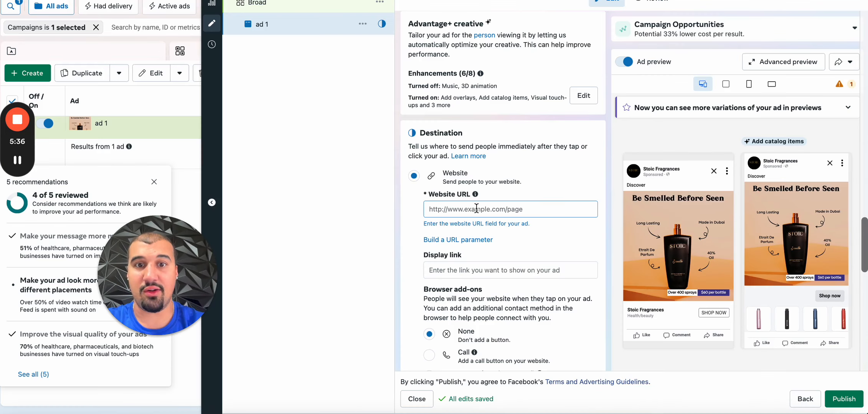
key("ctrl+v")
scroll(499, 222, "down", 3)
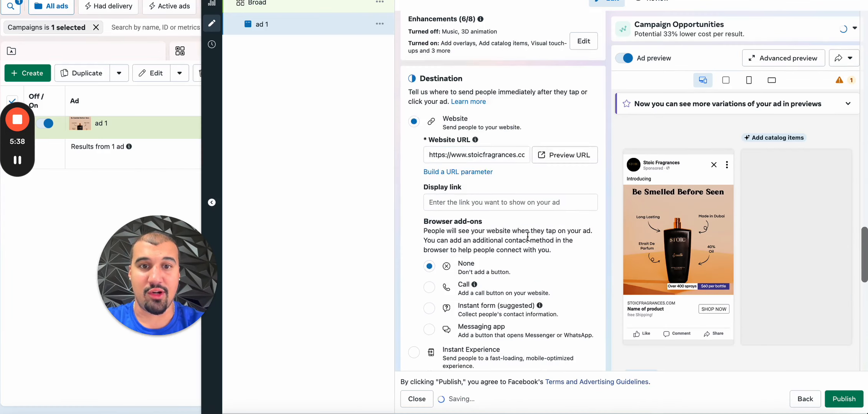
scroll(520, 233, "down", 9)
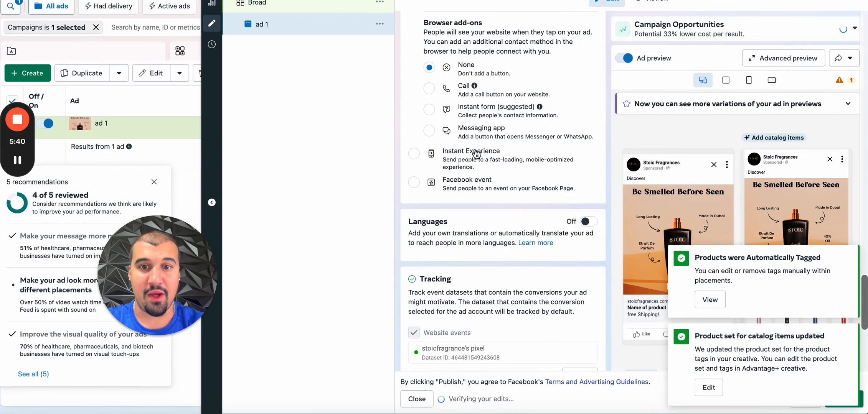
scroll(475, 153, "down", 2)
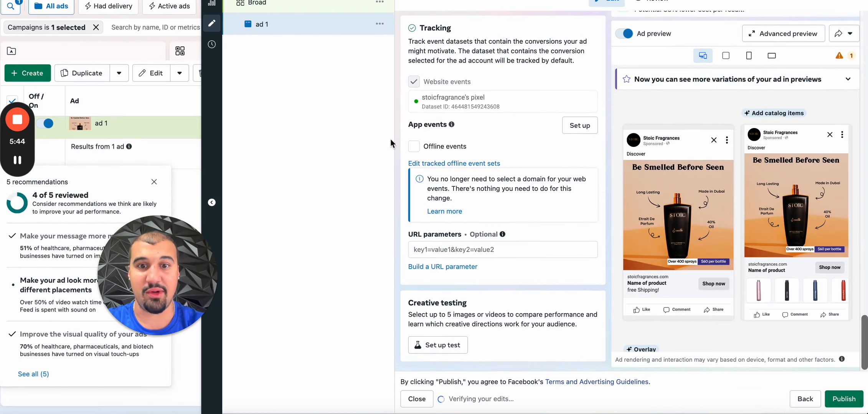
Step: Duplicate ad 1 as two copies into a new ad set named "Broad - Copy" in the same campaign
left_click(376, 25)
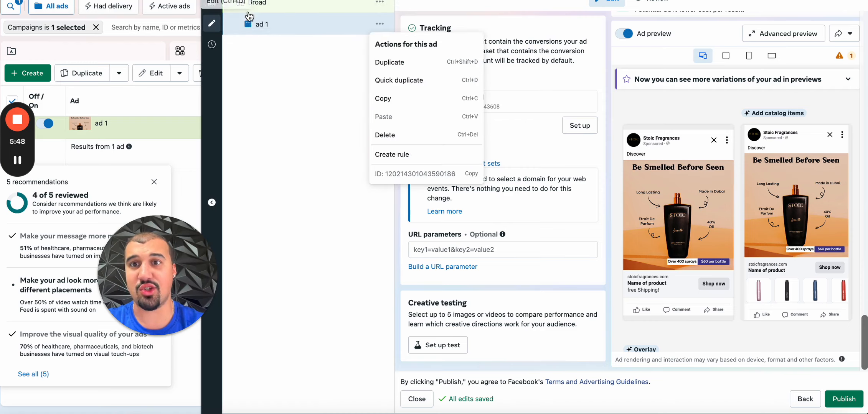
left_click(393, 63)
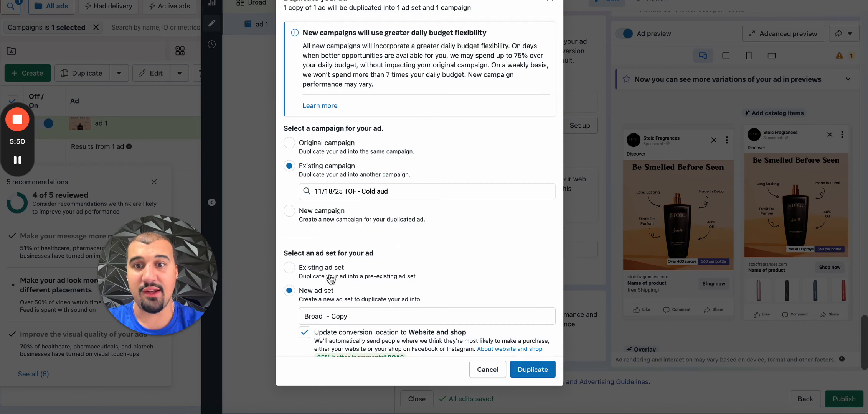
scroll(357, 317, "down", 3)
left_click_drag(294, 325, 222, 327)
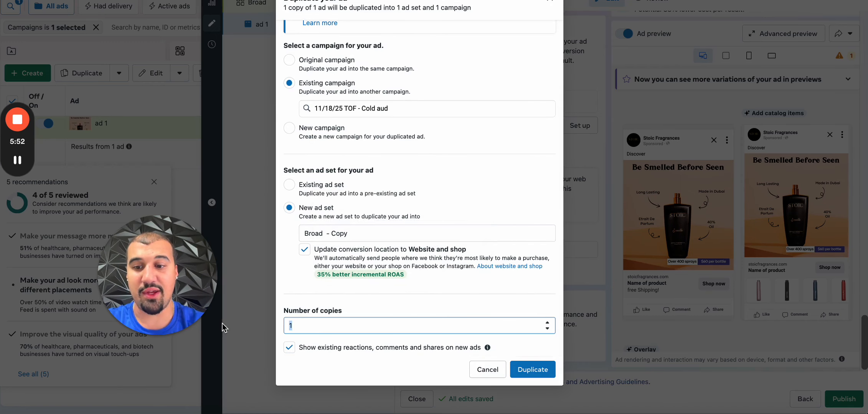
type("2")
key("BackSpace")
type("1")
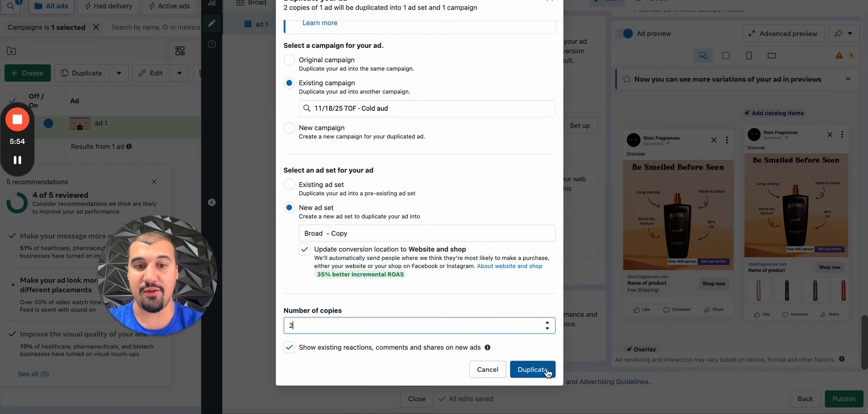
left_click(539, 370)
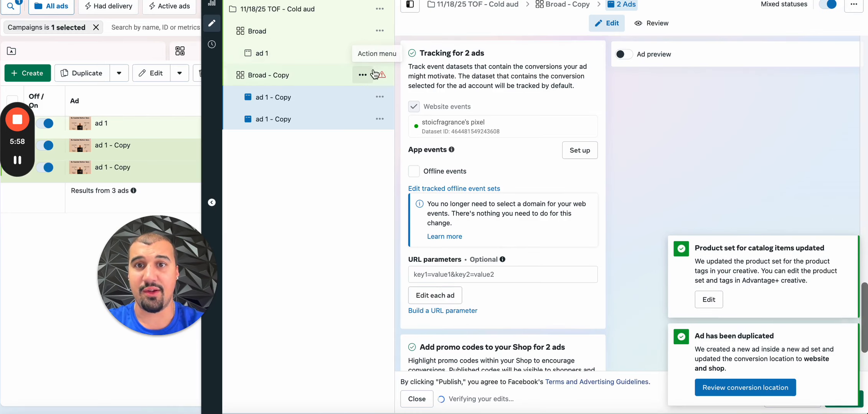
Step: Delete the "Broad - Copy" ad set together with its duplicated ads
left_click(362, 75)
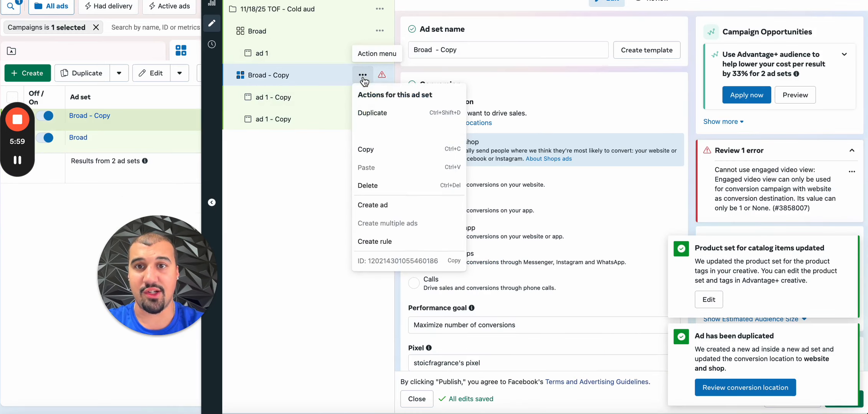
left_click(374, 187)
left_click(499, 138)
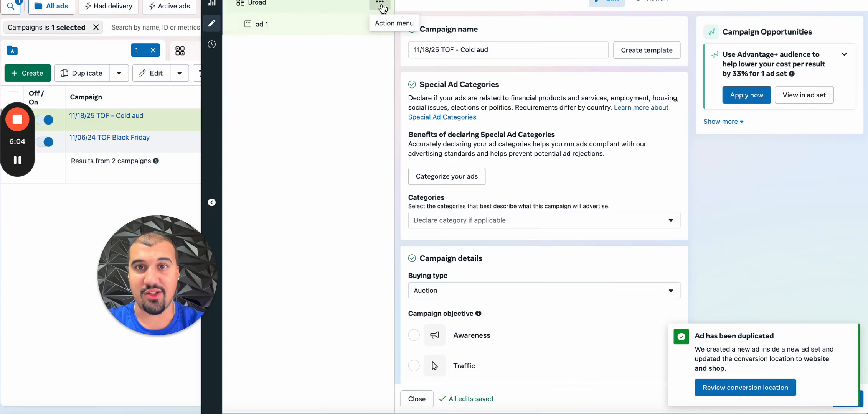
Step: Duplicate ad 1 as two copies into the existing Broad ad set
left_click(381, 5)
left_click(281, 35)
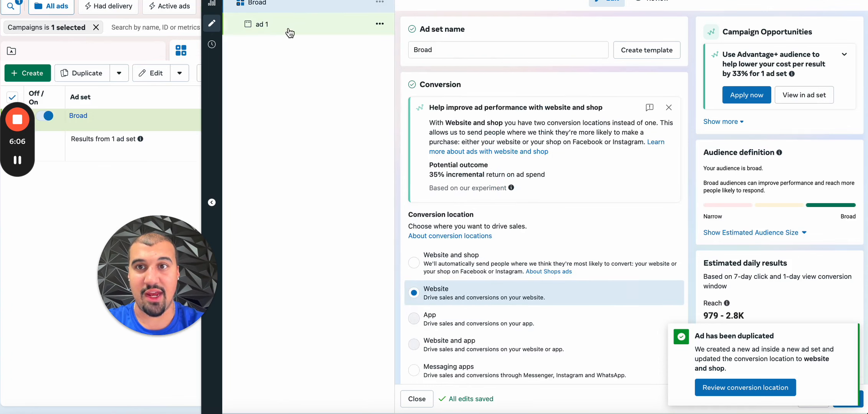
left_click(380, 24)
left_click(396, 61)
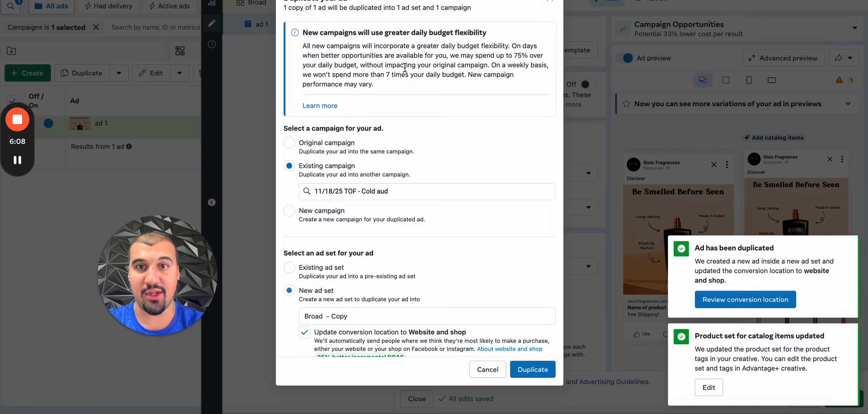
scroll(368, 252, "down", 2)
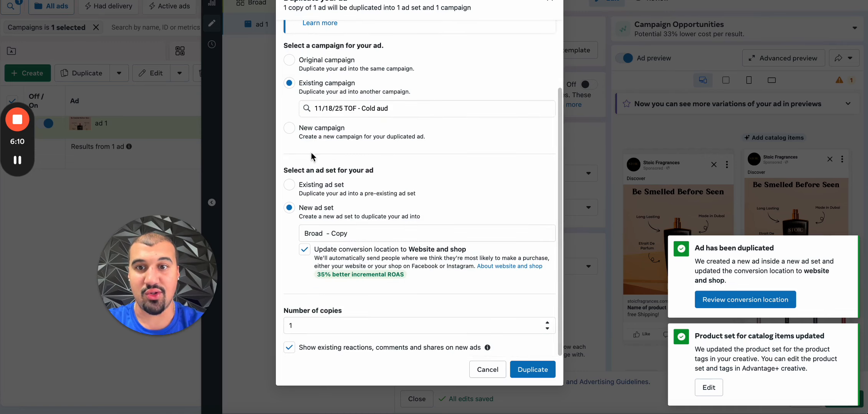
left_click(290, 201)
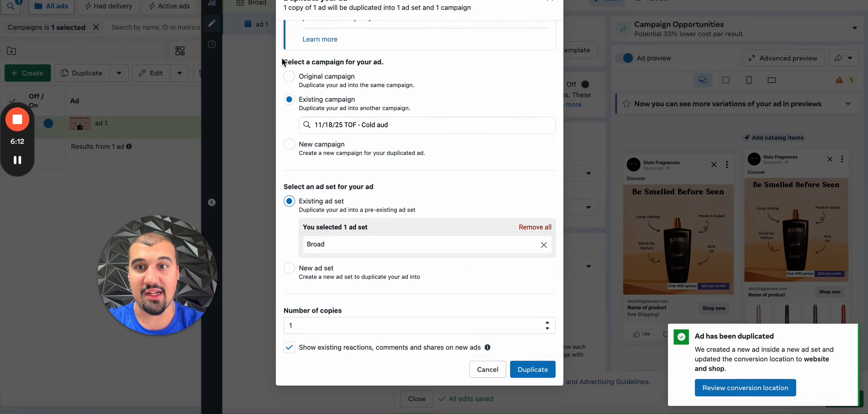
left_click_drag(311, 325, 252, 328)
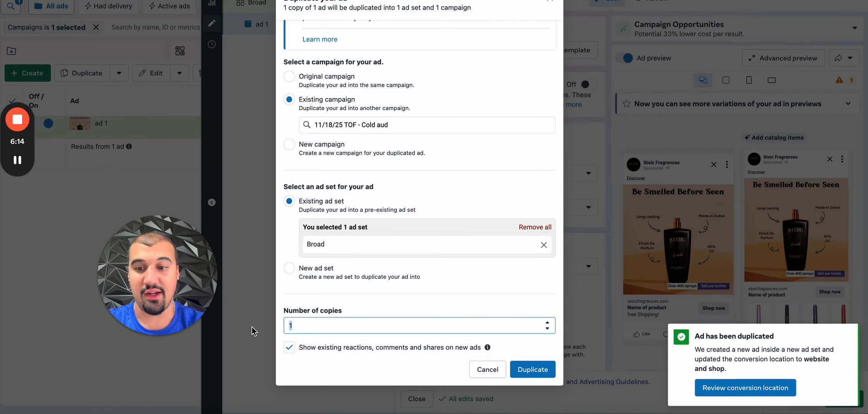
type("2")
left_click(536, 371)
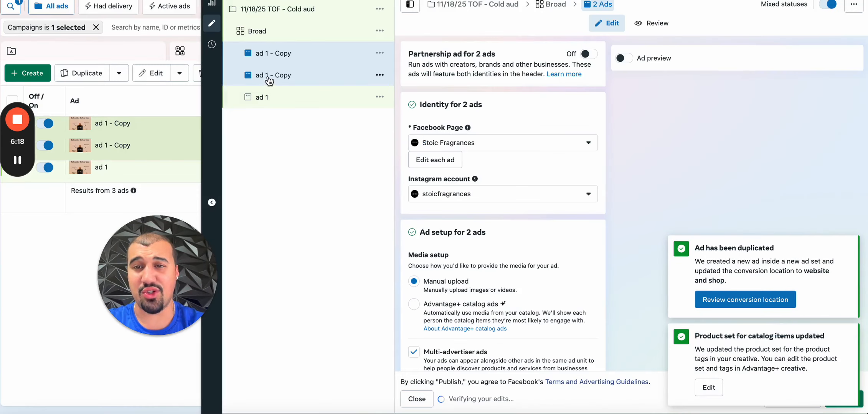
Step: Rename the two copied ads in the Broad ad set as "ad 2" and "ad 3"
left_click(269, 79)
left_click_drag(423, 49, 496, 49)
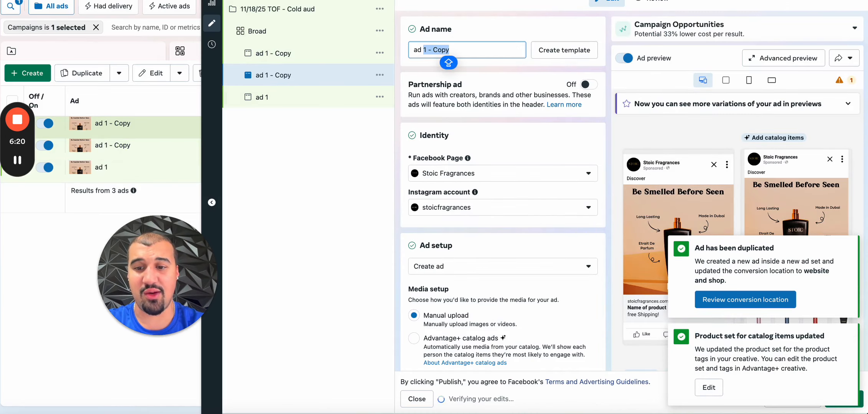
type("2")
left_click(277, 53)
left_click(277, 56)
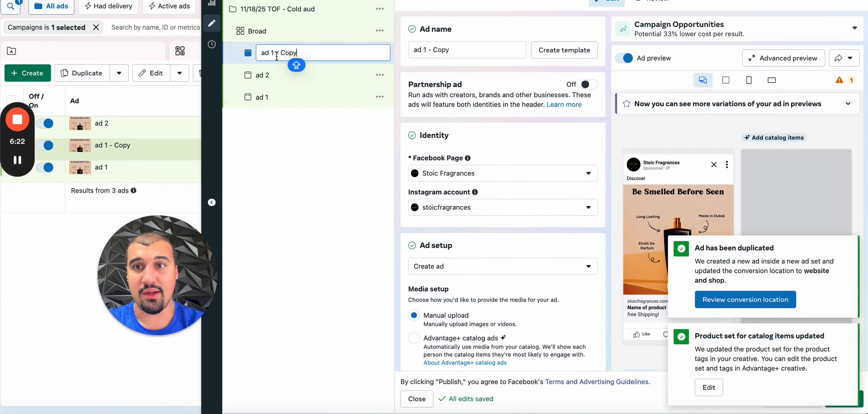
left_click_drag(271, 57, 366, 56)
type("3")
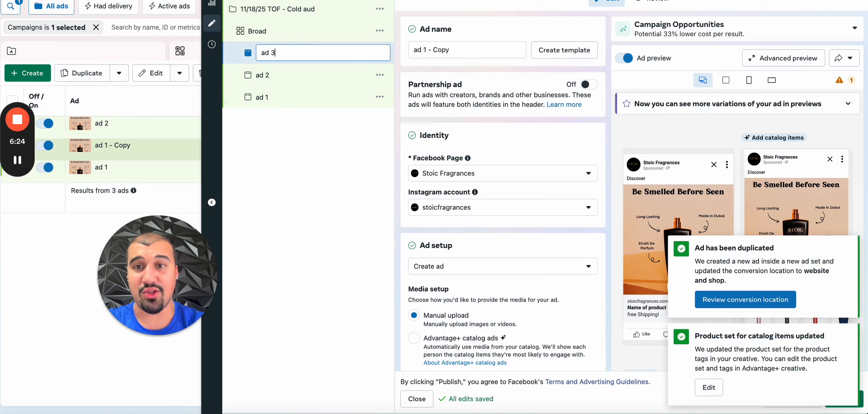
key("Return")
Step: Remove the existing media from ad 2 in the Broad ad set
left_click(329, 83)
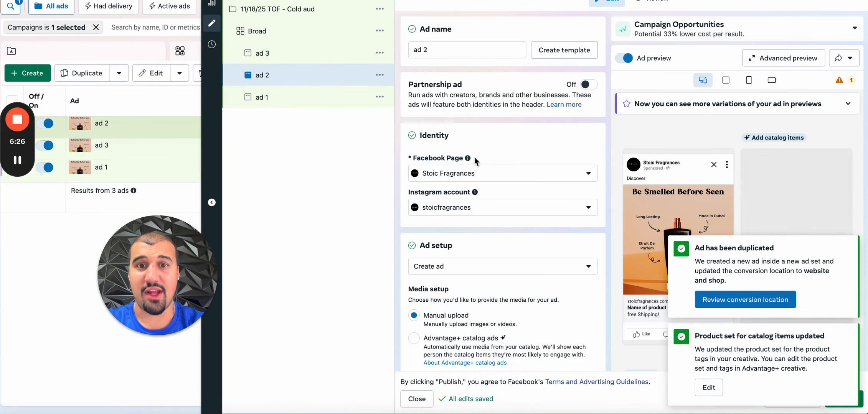
scroll(478, 170, "down", 15)
scroll(478, 171, "up", 10)
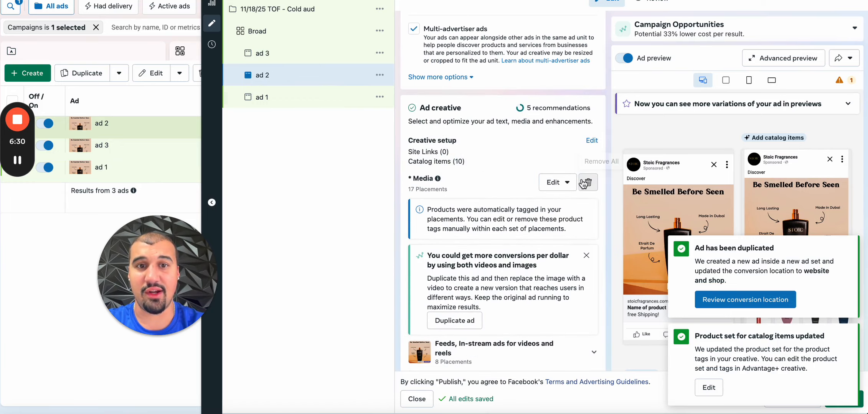
left_click(588, 184)
Step: Add the red "Be Smelled Before Seen" account image to ad 2, keeping the default crops and enhancements
left_click(439, 193)
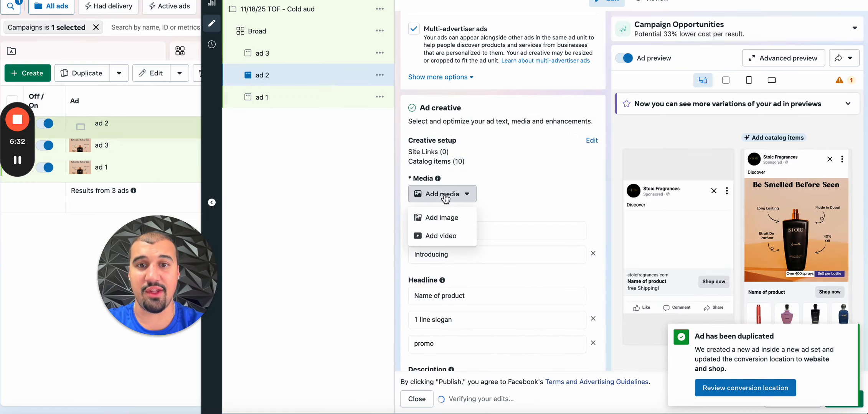
left_click(437, 218)
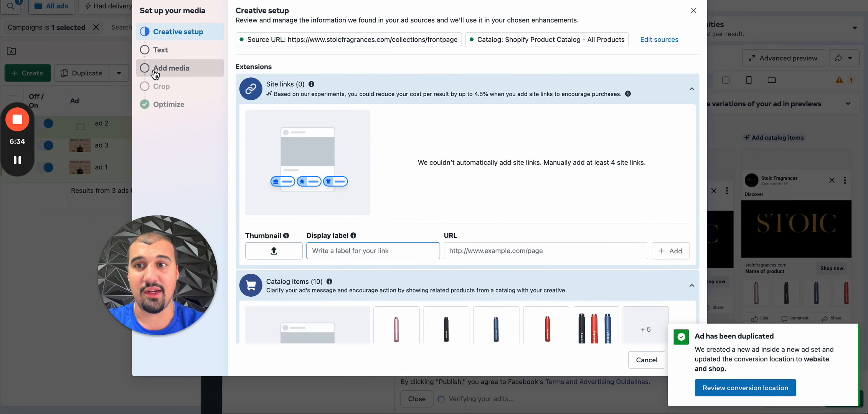
left_click(165, 69)
left_click(299, 92)
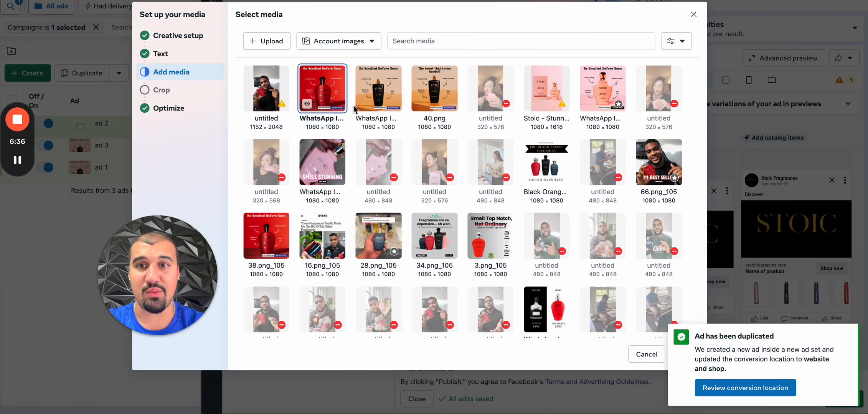
left_click(847, 334)
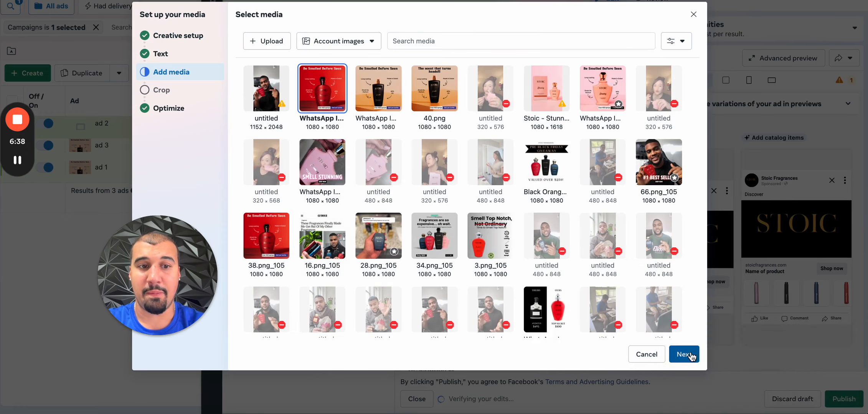
left_click(684, 354)
left_click(684, 354)
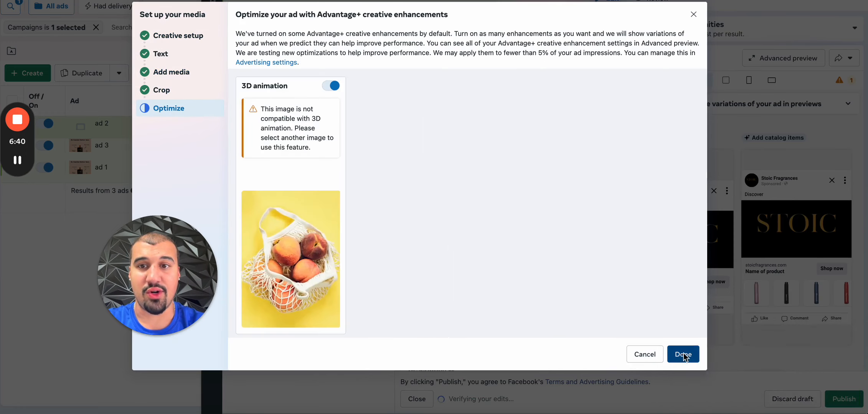
left_click(684, 355)
Step: Replace ad 3's media with the pink "Be Smelled Before Seen" account image, keeping the default crops and enhancements
left_click(287, 59)
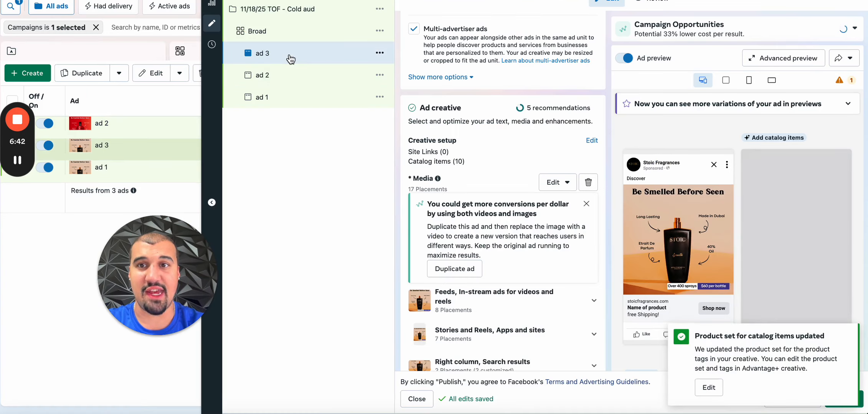
left_click(587, 184)
left_click(441, 194)
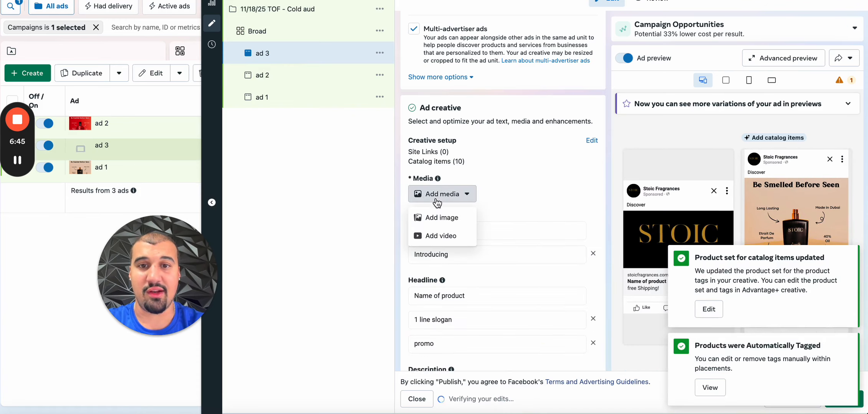
left_click(447, 223)
left_click(171, 71)
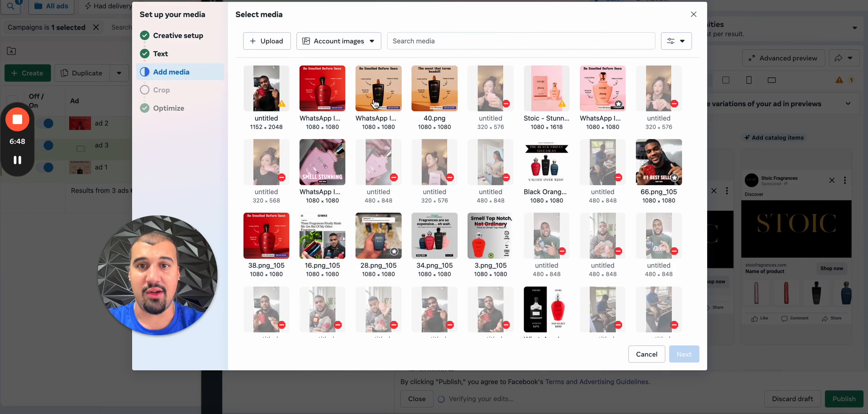
left_click(589, 97)
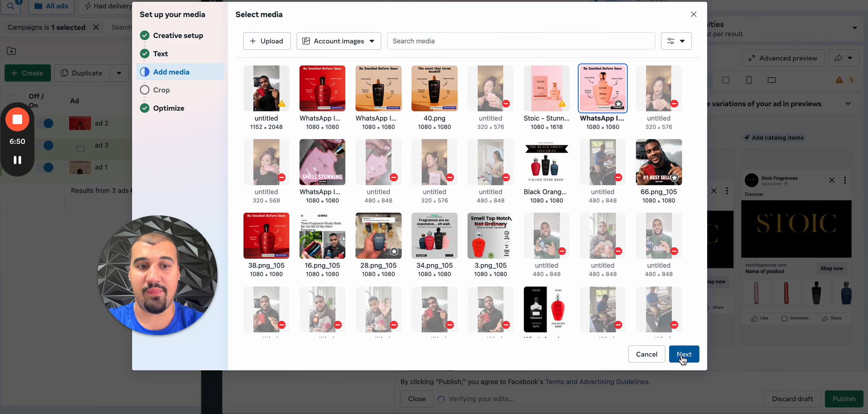
left_click(683, 354)
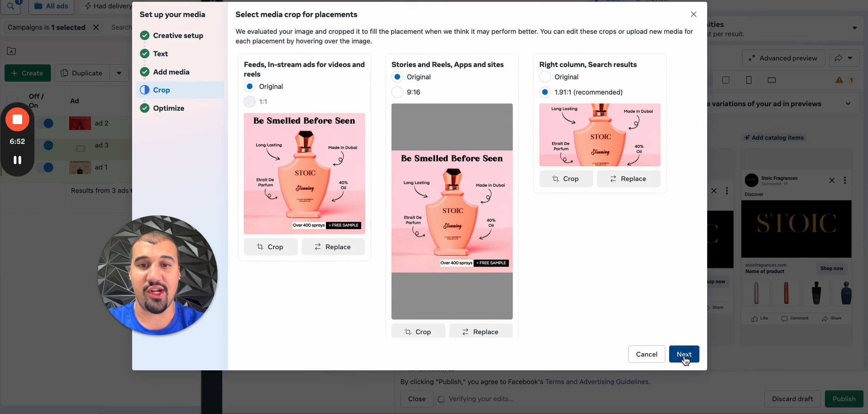
left_click(681, 357)
left_click(685, 356)
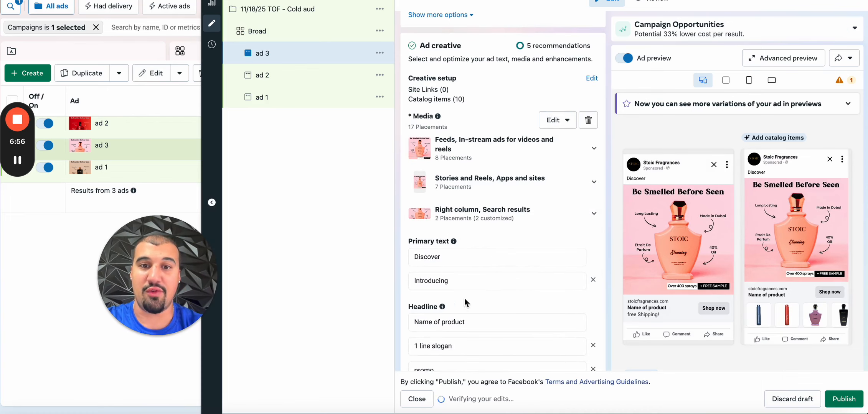
Step: Quick duplicate the Broad ad set together with its three ads
left_click(275, 36)
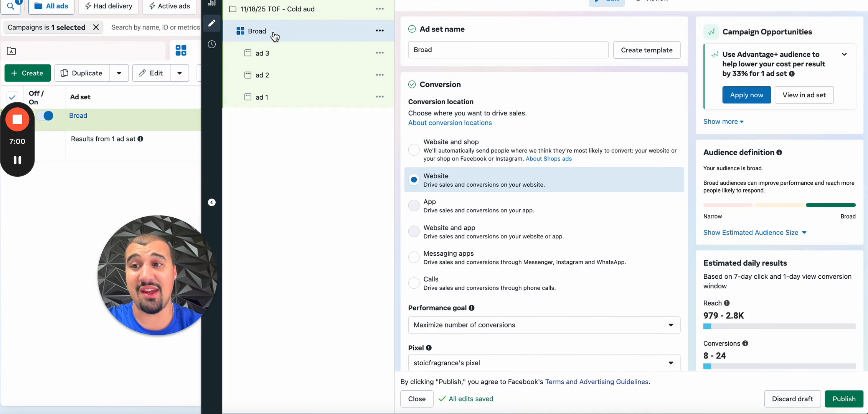
left_click(380, 32)
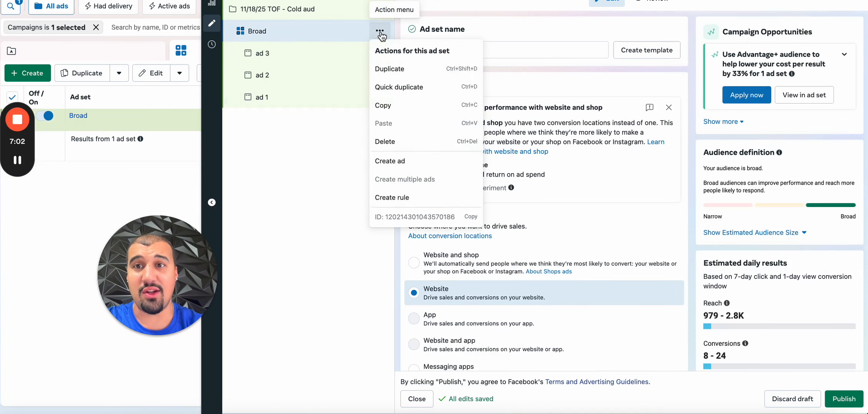
left_click(408, 90)
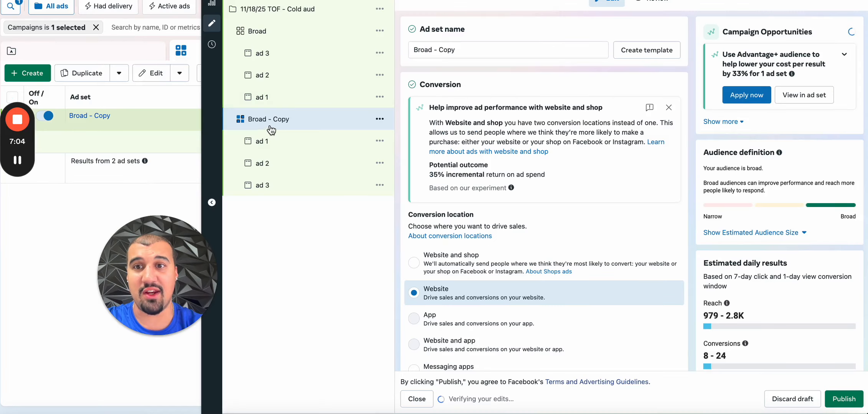
Step: Search the detailed targeting options of the Broad - Copy ad set for "ysl"
scroll(500, 165, "down", 10)
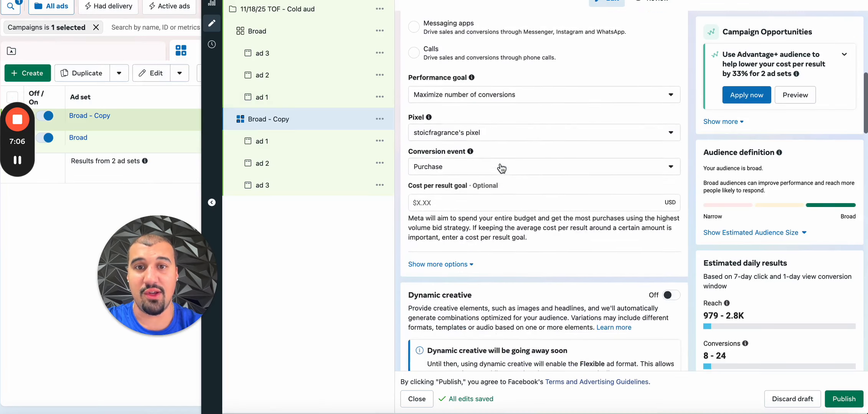
scroll(500, 164, "down", 10)
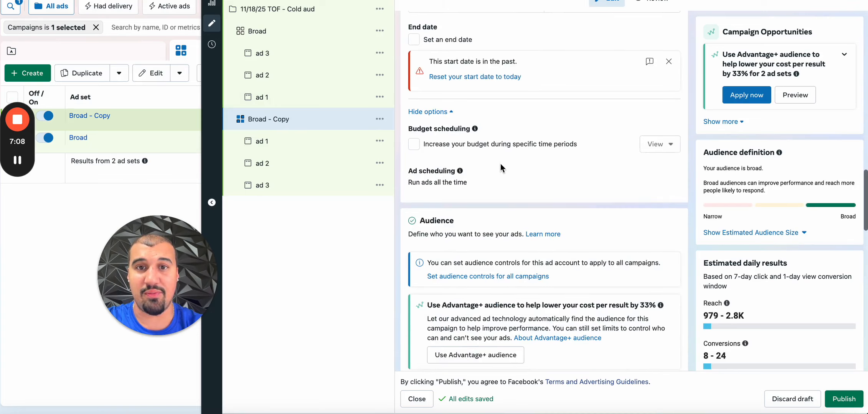
scroll(500, 164, "down", 1)
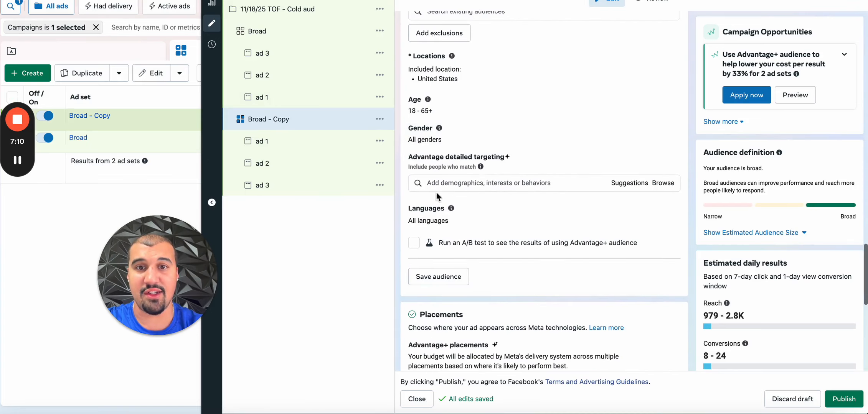
left_click(471, 182)
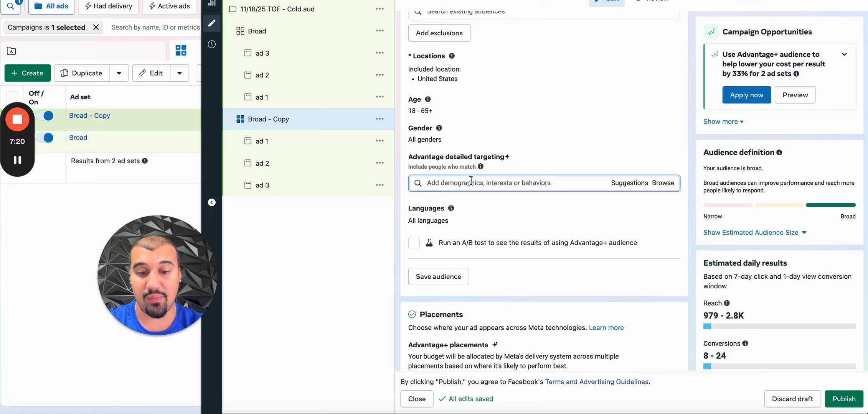
type("ysl")
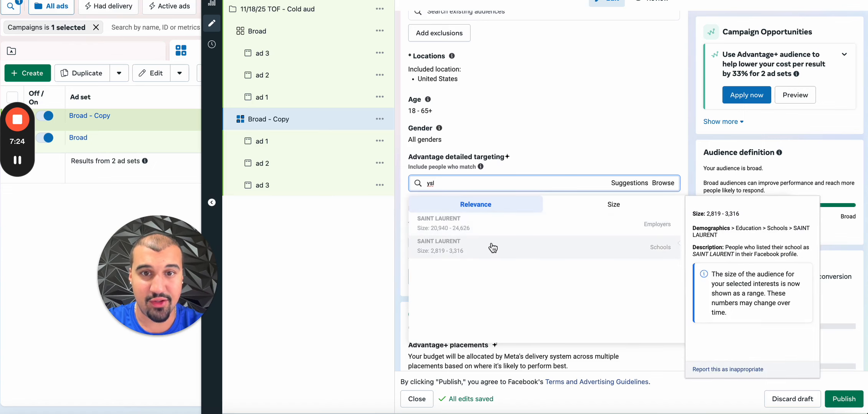
left_click(400, 182)
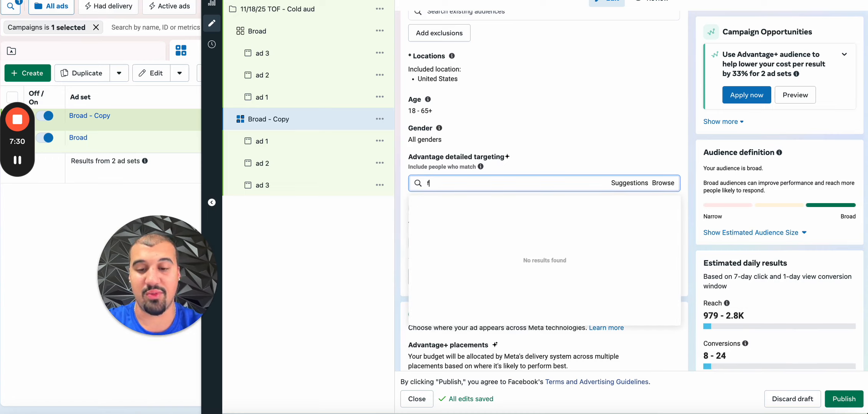
Step: Search the detailed targeting for "fragrance" and add the interest Fragrance oil (cleaning) to the Broad - Copy ad set
type("frangrance")
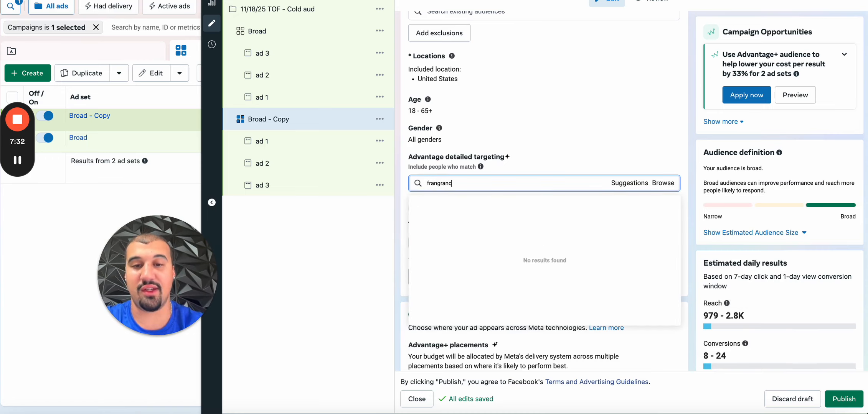
right_click(438, 183)
left_click(460, 149)
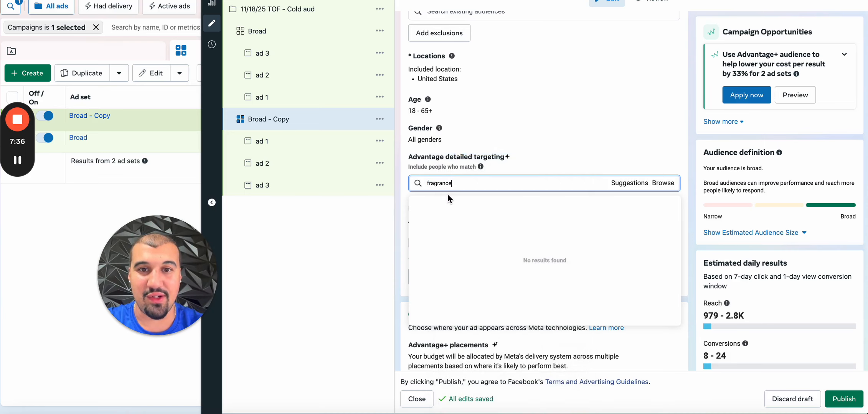
left_click(494, 230)
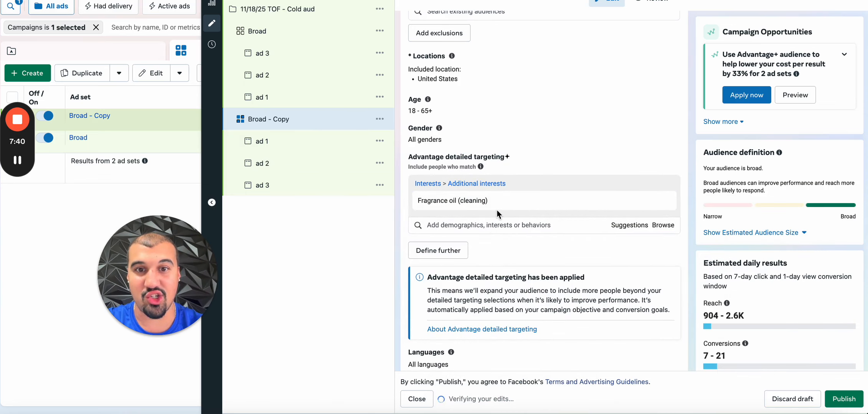
Step: Rename the Broad - Copy ad set after its interest as "Fragrance oil (cleaning)"
left_click_drag(496, 210, 438, 203)
right_click(450, 196)
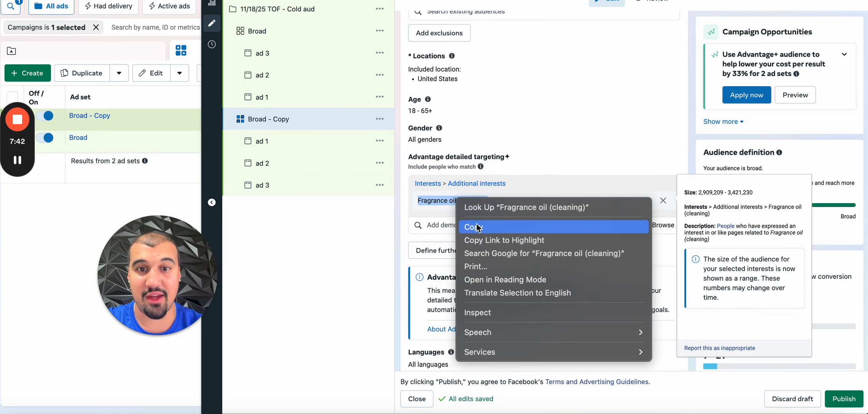
left_click(476, 224)
double_click(270, 122)
left_click(298, 127)
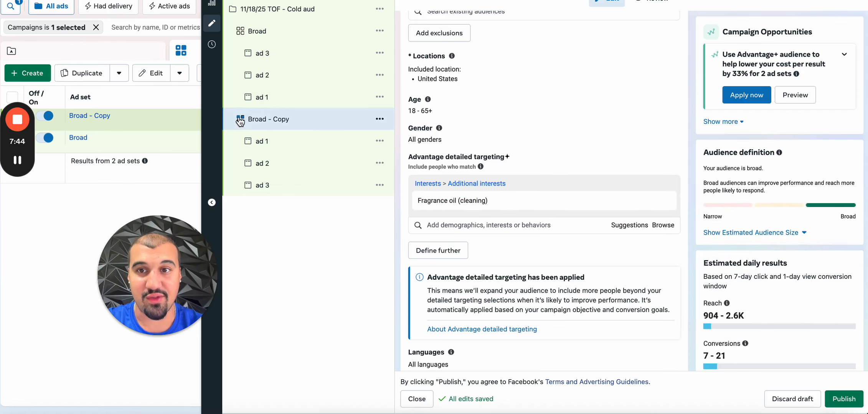
double_click(265, 122)
key("ctrl+a")
key("ctrl+v")
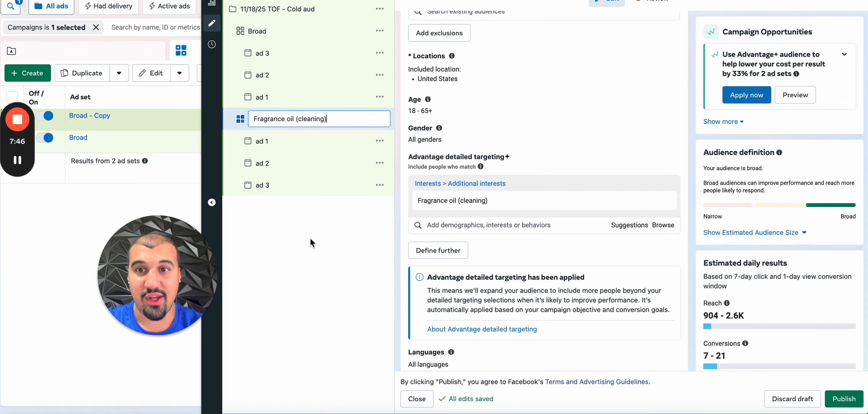
key("Return")
Step: Duplicate the Fragrance oil (cleaning) ad set and replace the copy's targeted interest with Louis Vuitton (fashion brand)
left_click(380, 120)
left_click(402, 176)
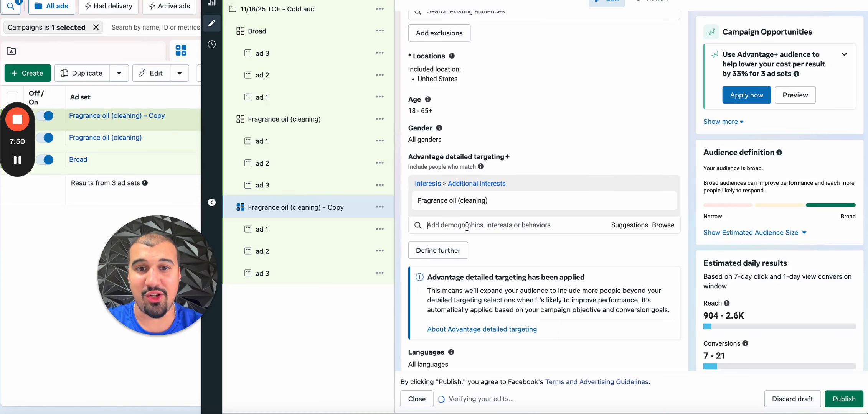
left_click(467, 227)
type("louis")
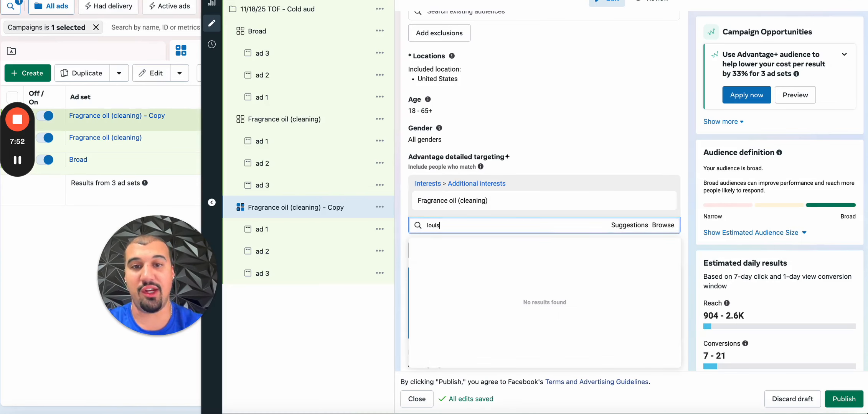
left_click(495, 273)
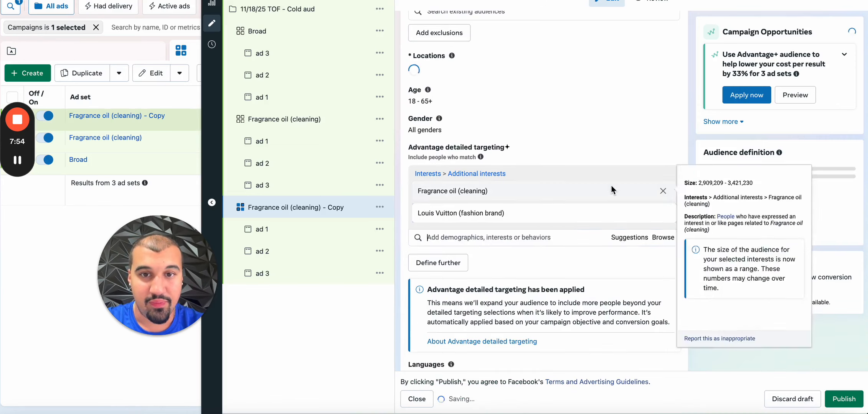
left_click(663, 200)
Step: Rename the Fragrance oil (cleaning) - Copy ad set after its interest as "Louis Vuitton (fashion brand)"
left_click(629, 225)
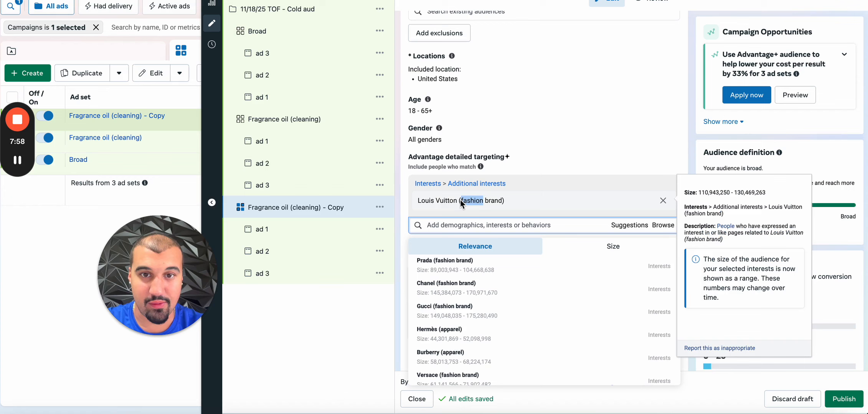
left_click(298, 213)
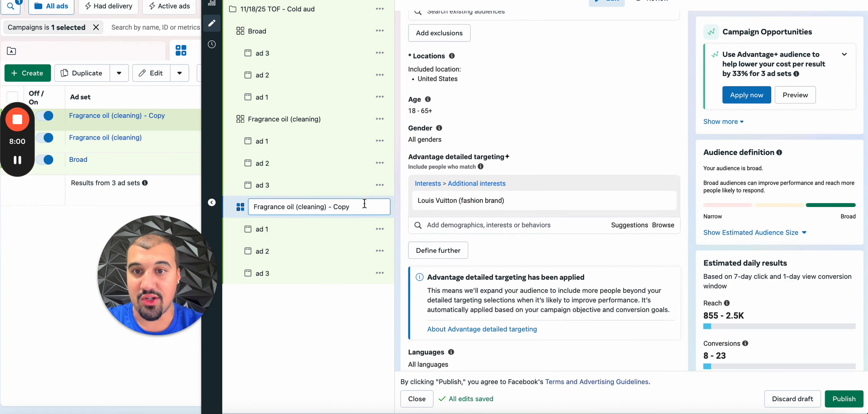
key("super+a")
key("super+v")
key("Return")
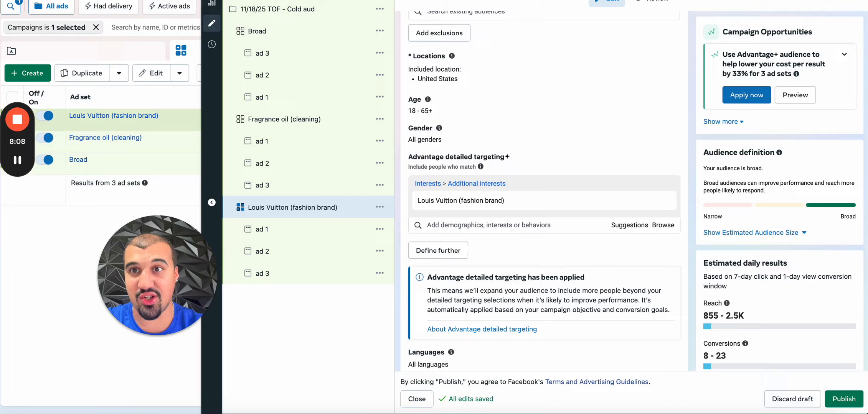
Step: Close the ad set editor keeping the changes as drafts, and open the review of all draft items for publishing
left_click(211, 0)
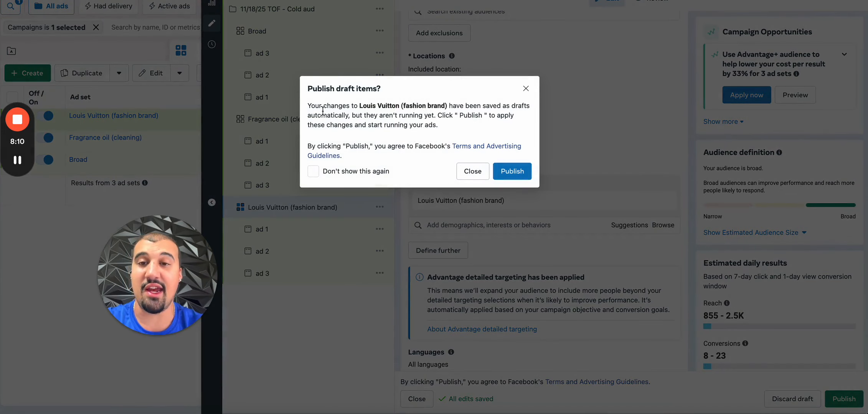
left_click(473, 171)
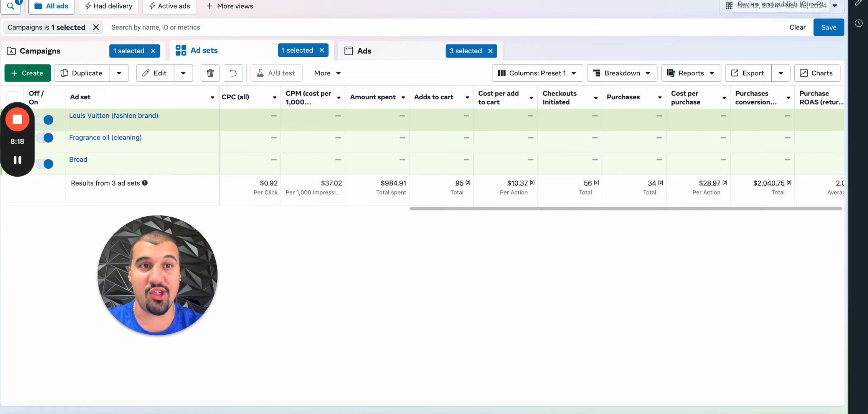
left_click(779, 5)
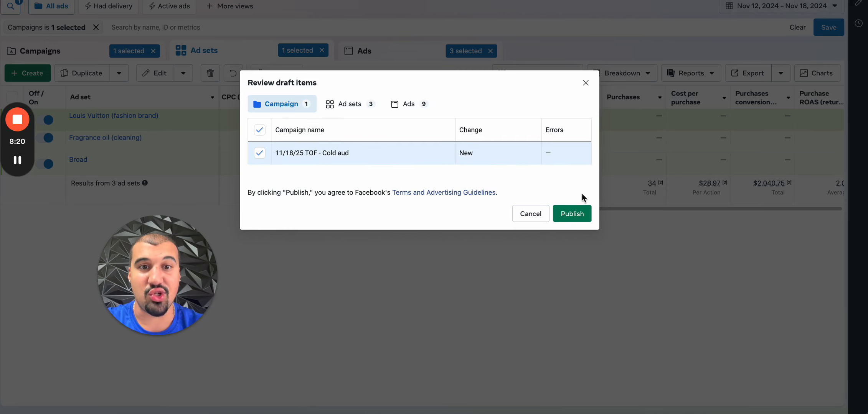